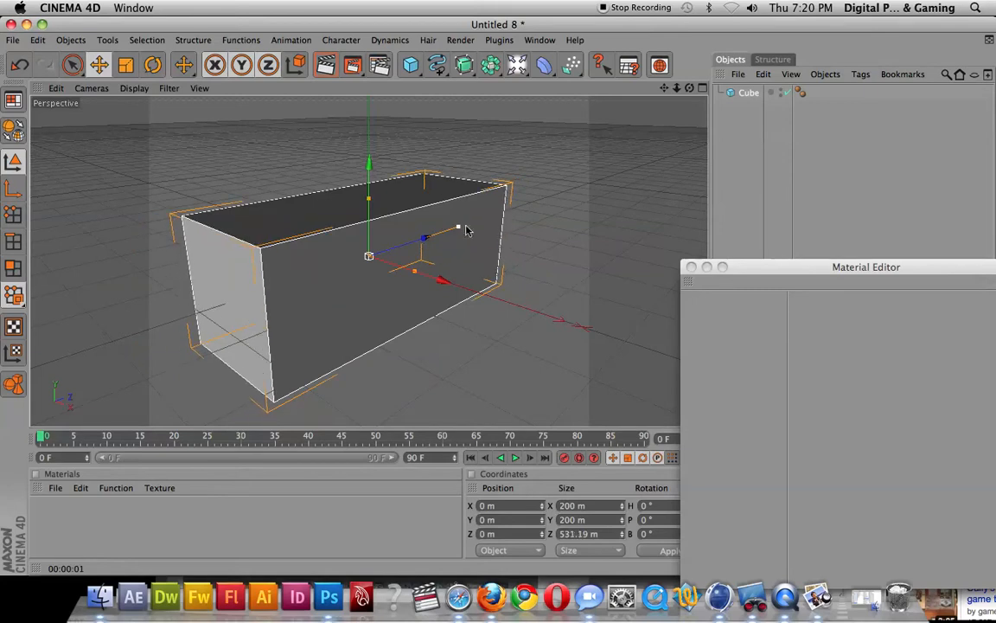
Make the box editable and select both of its long side faces in polygon mode
{"action": "mouse_move", "coordinate": [379, 273]}
{"action": "left_mouse_down", "text": "alt"}
{"action": "mouse_move", "coordinate": [325, 259]}
{"action": "mouse_move", "coordinate": [379, 273]}
{"action": "left_mouse_up", "text": "alt"}
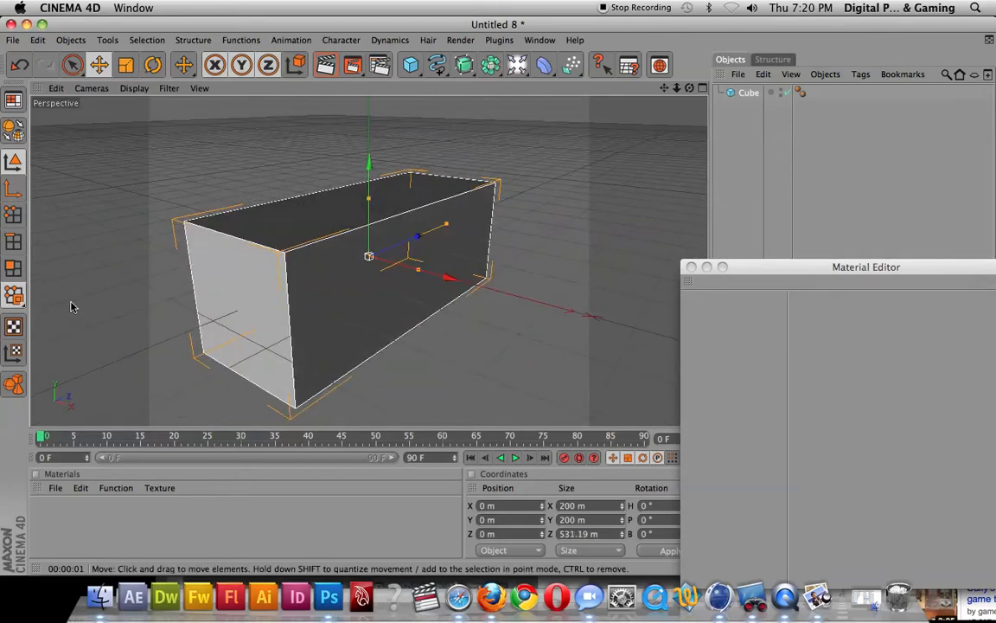
{"action": "left_click", "coordinate": [14, 128]}
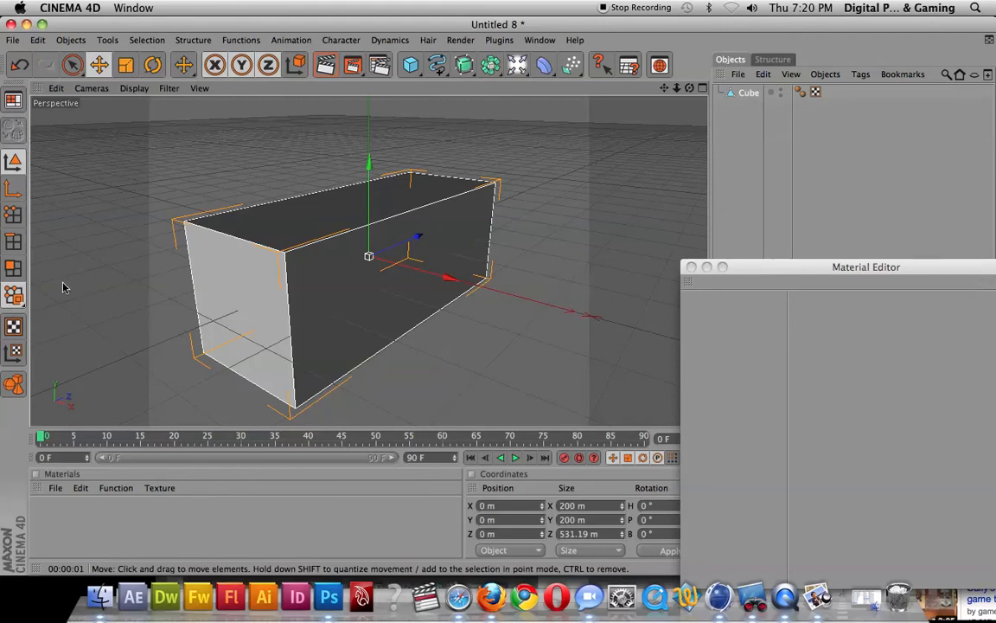
{"action": "left_click", "coordinate": [13, 268]}
{"action": "left_click", "coordinate": [341, 325]}
{"action": "left_click_drag", "start_coordinate": [323, 377], "coordinate": [333, 370], "text": "alt"}
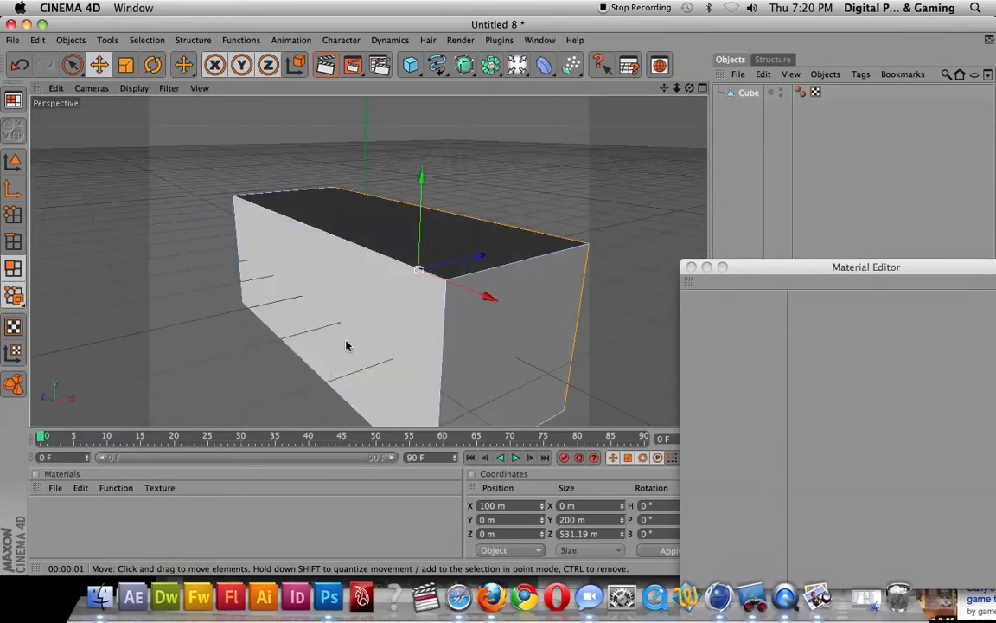
{"action": "left_click", "coordinate": [363, 321]}
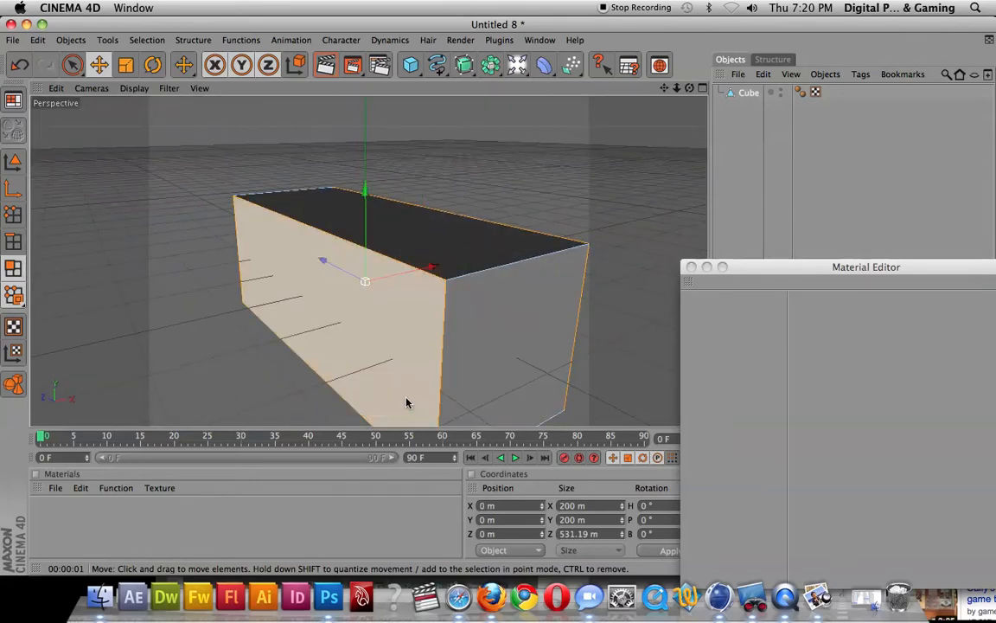
{"action": "left_click_drag", "start_coordinate": [407, 402], "coordinate": [313, 400], "text": "alt"}
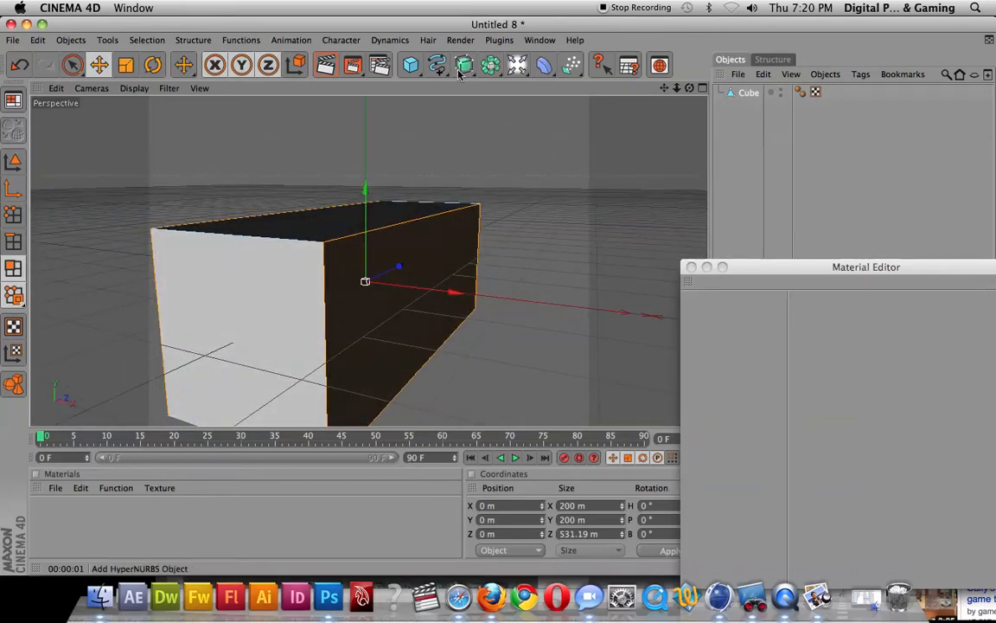
{"action": "scroll", "coordinate": [448, 271], "scroll_direction": "down", "scroll_amount": 4}
{"action": "middle_click_drag", "start_coordinate": [456, 269], "coordinate": [466, 249], "text": "alt"}
{"action": "left_click_drag", "start_coordinate": [466, 250], "coordinate": [291, 304], "text": "alt"}
{"action": "mouse_move", "coordinate": [413, 303]}
{"action": "left_mouse_down", "text": "alt"}
{"action": "mouse_move", "coordinate": [403, 301]}
{"action": "mouse_move", "coordinate": [412, 304]}
{"action": "left_mouse_up", "text": "alt"}
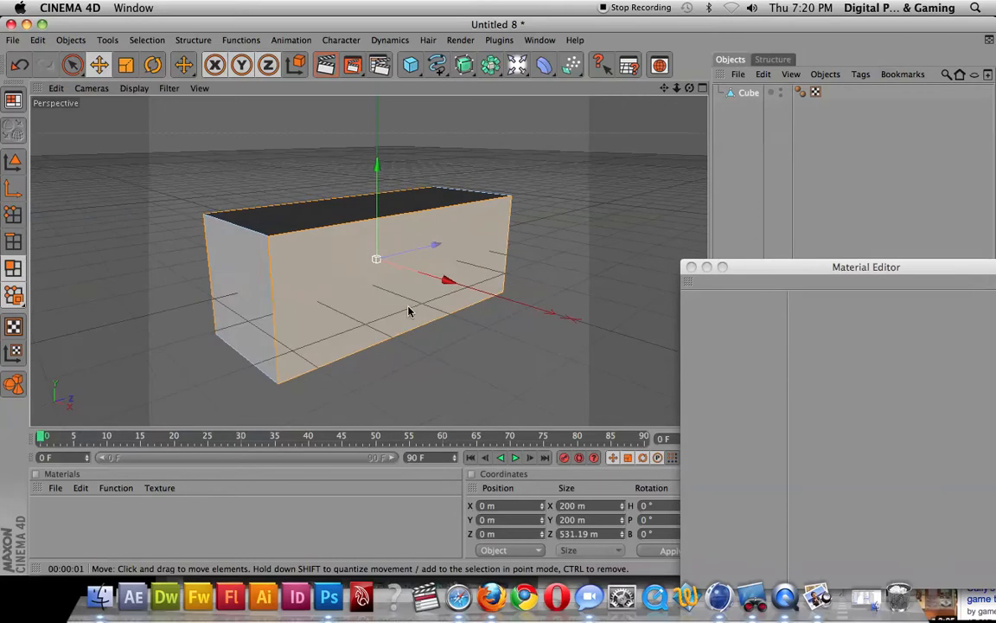
Inset both long side faces twice with Extrude Inner, to about 120 by 451 m and then about 70 by 402 m
{"action": "right_click", "coordinate": [361, 301]}
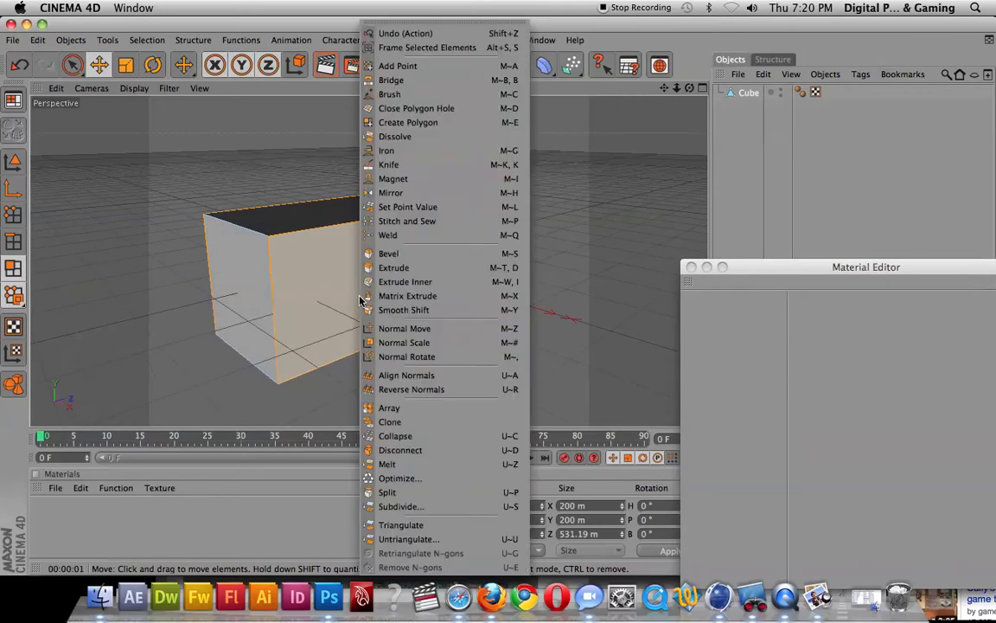
{"action": "left_click", "coordinate": [415, 282]}
{"action": "left_click_drag", "start_coordinate": [383, 287], "coordinate": [463, 298]}
{"action": "left_click_drag", "start_coordinate": [484, 371], "coordinate": [657, 394], "text": "alt"}
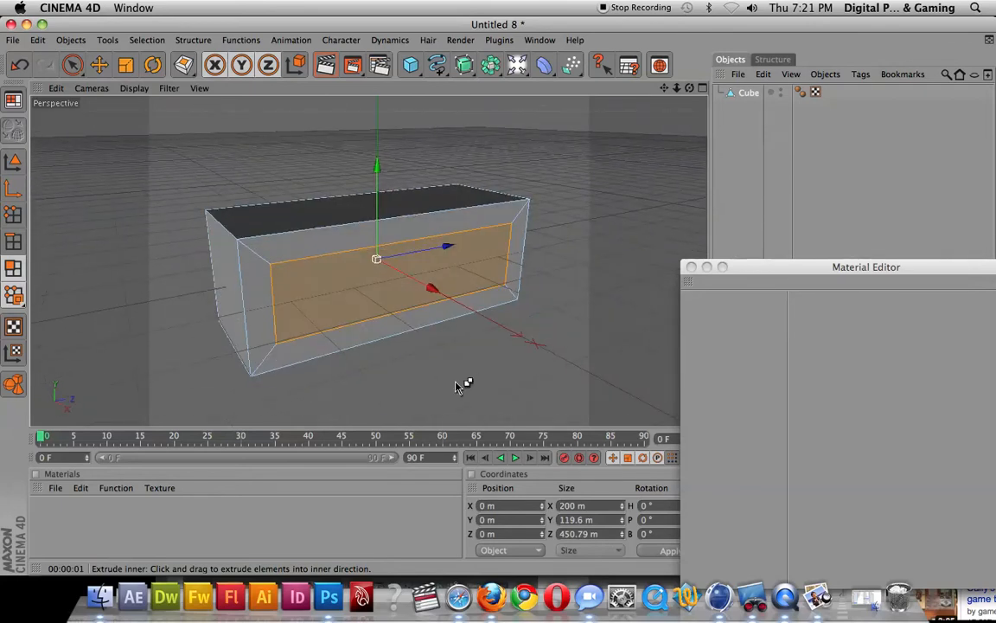
{"action": "right_click", "coordinate": [487, 355]}
{"action": "left_click", "coordinate": [427, 366]}
{"action": "left_click_drag", "start_coordinate": [427, 366], "coordinate": [474, 367]}
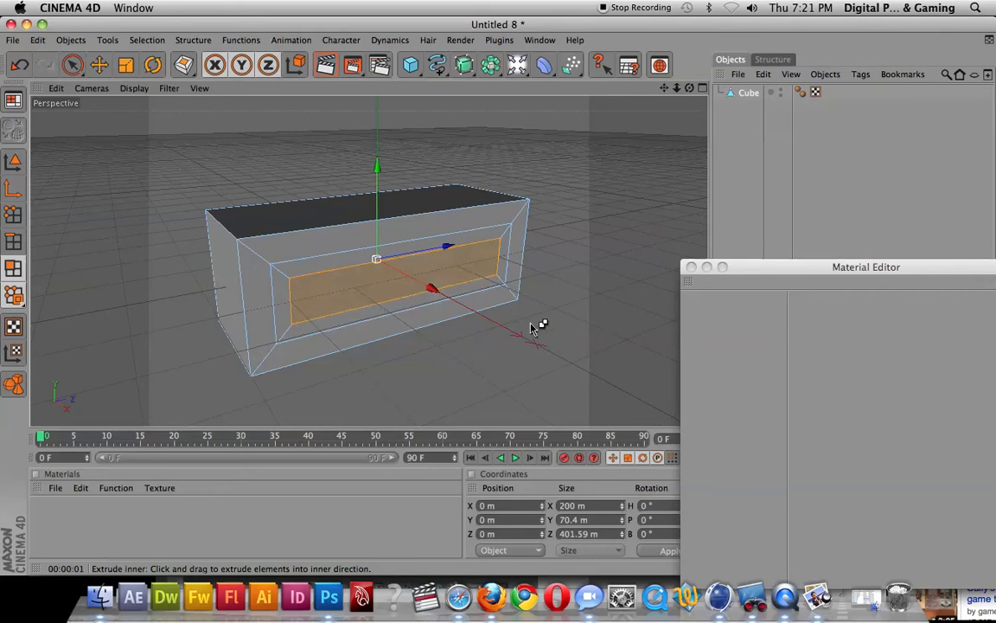
{"action": "right_click", "coordinate": [375, 285]}
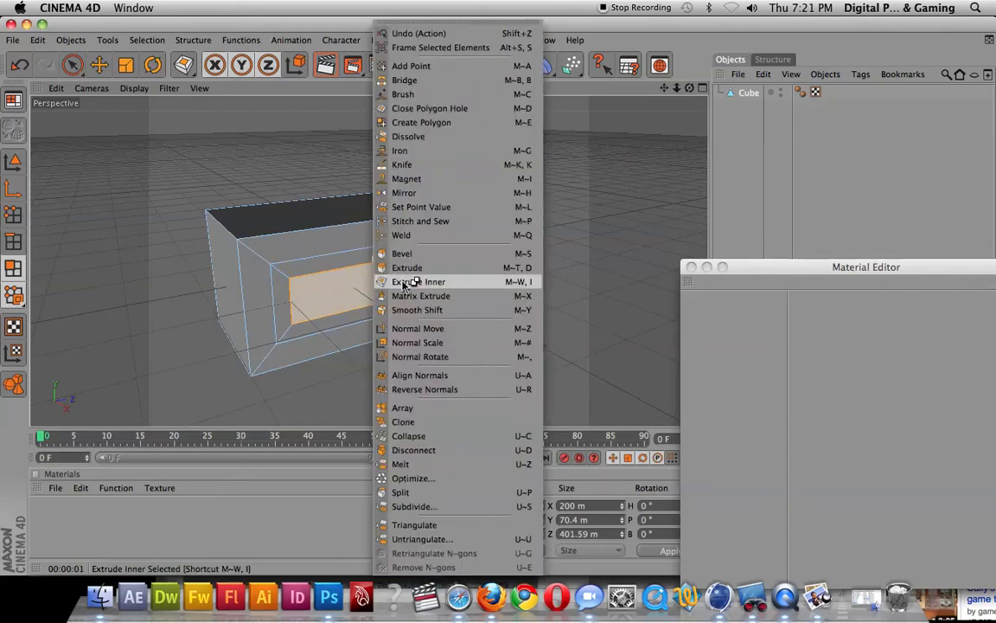
{"action": "left_click", "coordinate": [463, 268]}
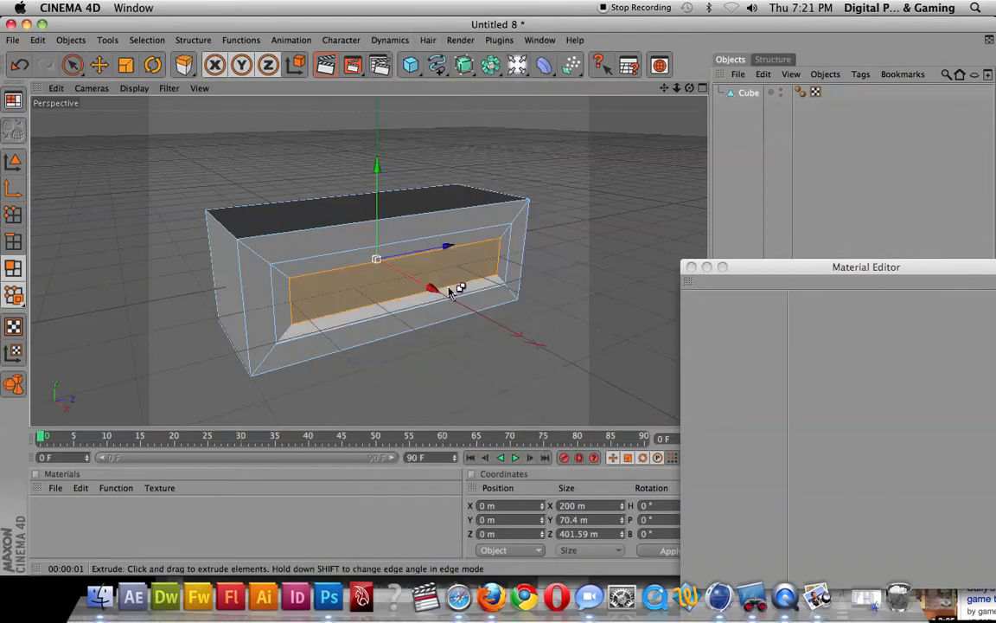
{"action": "right_click", "coordinate": [412, 373]}
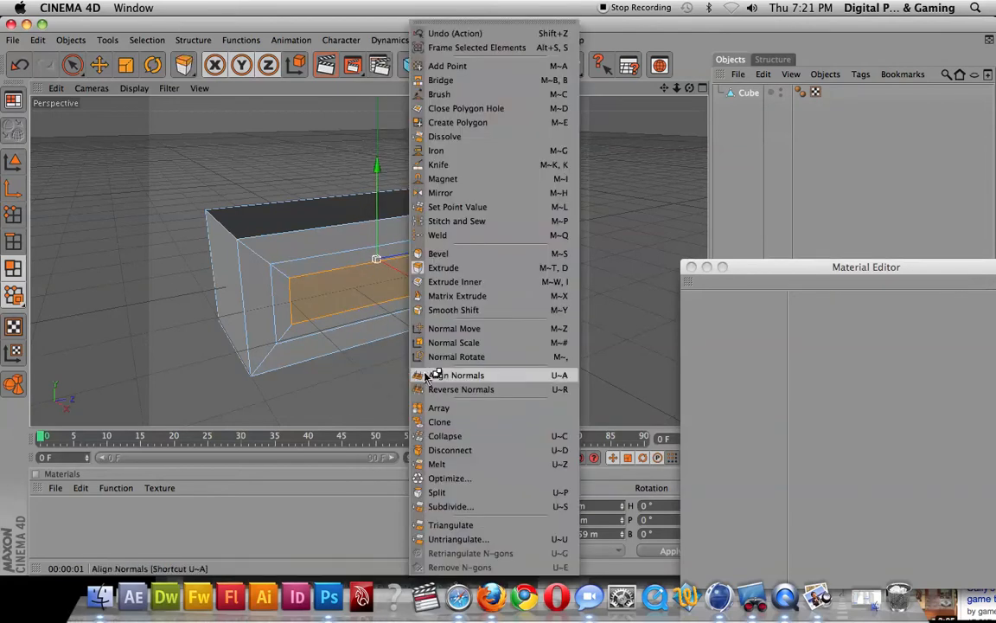
{"action": "left_click", "coordinate": [406, 374]}
{"action": "left_click_drag", "start_coordinate": [412, 373], "coordinate": [473, 374]}
{"action": "left_click_drag", "start_coordinate": [358, 339], "coordinate": [450, 330], "text": "alt"}
{"action": "mouse_move", "coordinate": [424, 375]}
{"action": "left_mouse_down", "text": "alt"}
{"action": "mouse_move", "coordinate": [510, 370]}
{"action": "mouse_move", "coordinate": [412, 377]}
{"action": "left_mouse_up", "text": "alt"}
{"action": "left_click_drag", "start_coordinate": [477, 377], "coordinate": [474, 377]}
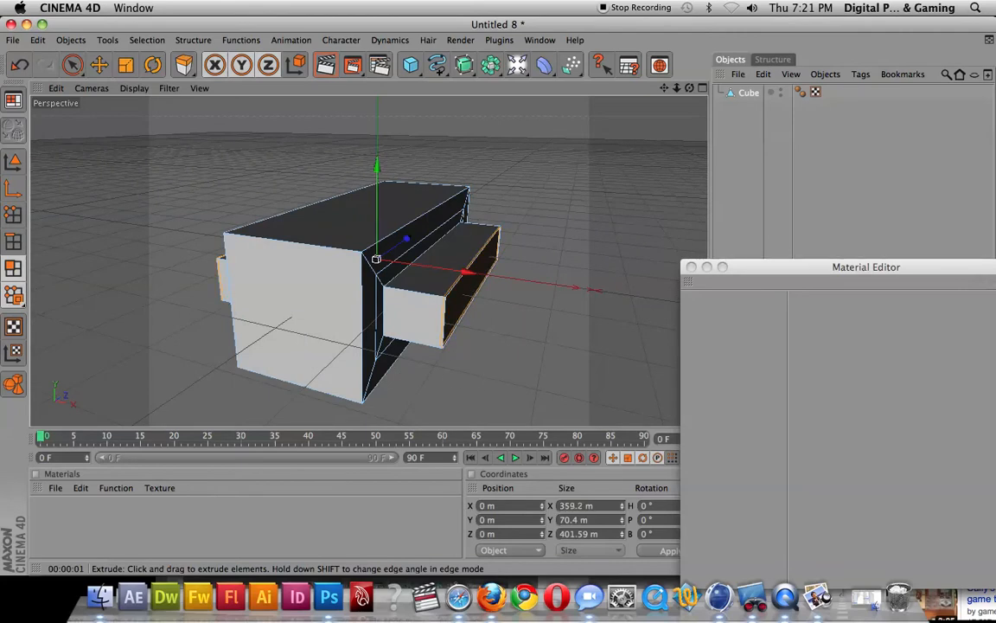
{"action": "key", "text": "super+z"}
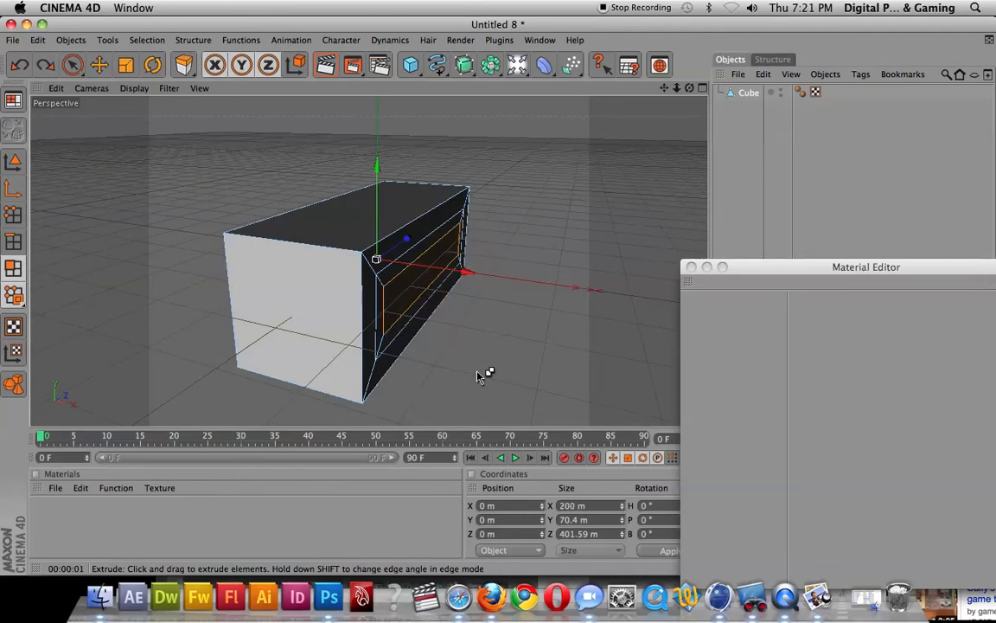
Extrude the inset side faces outward to an overall width of about 336 m and inset them to about 45 by 376 m
{"action": "right_click", "coordinate": [423, 293]}
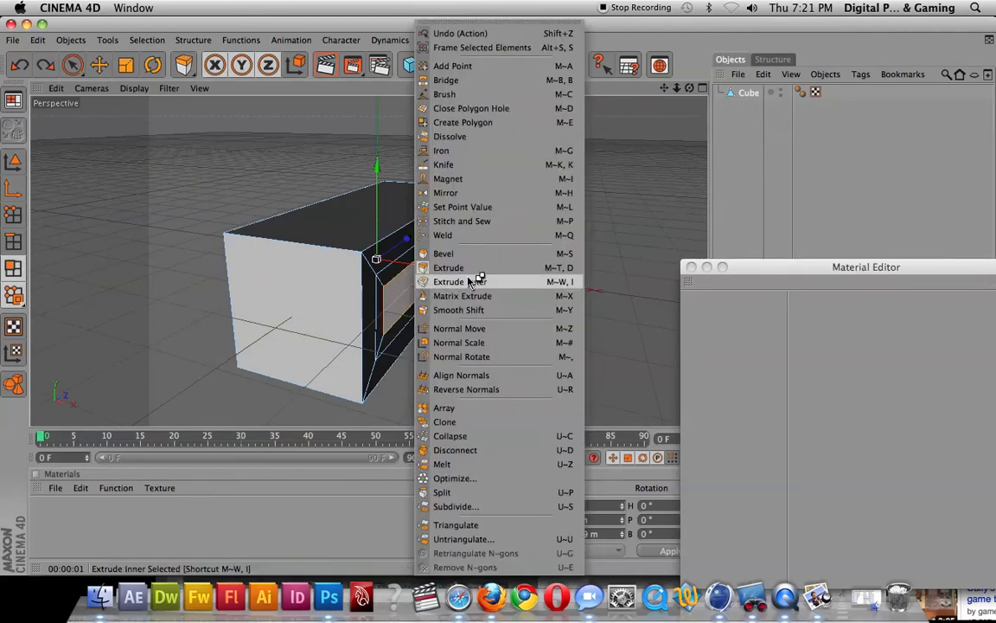
{"action": "left_click", "coordinate": [423, 265]}
{"action": "left_click_drag", "start_coordinate": [476, 343], "coordinate": [564, 344]}
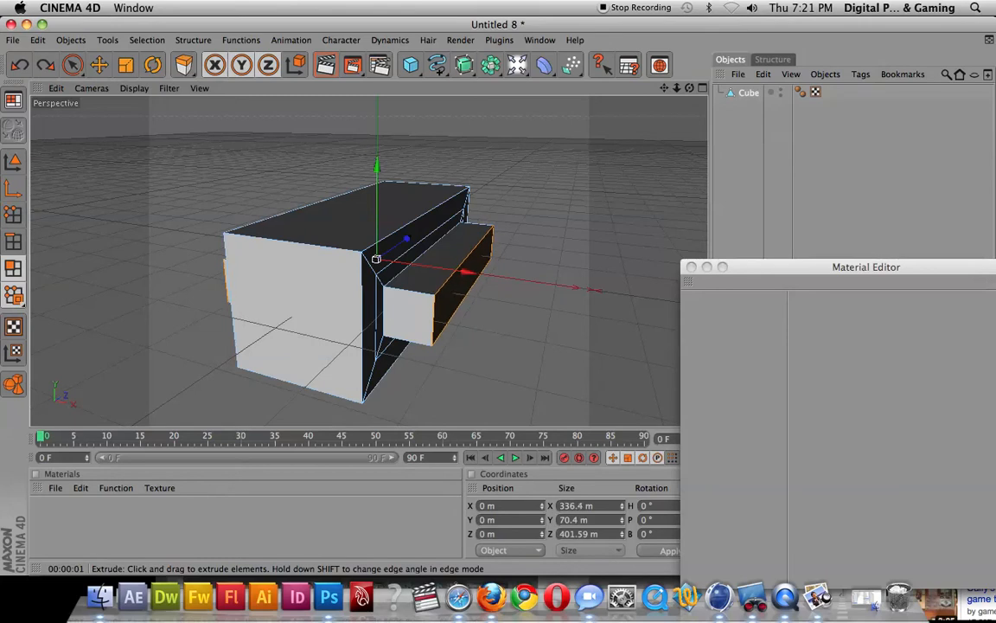
{"action": "right_click", "coordinate": [470, 314]}
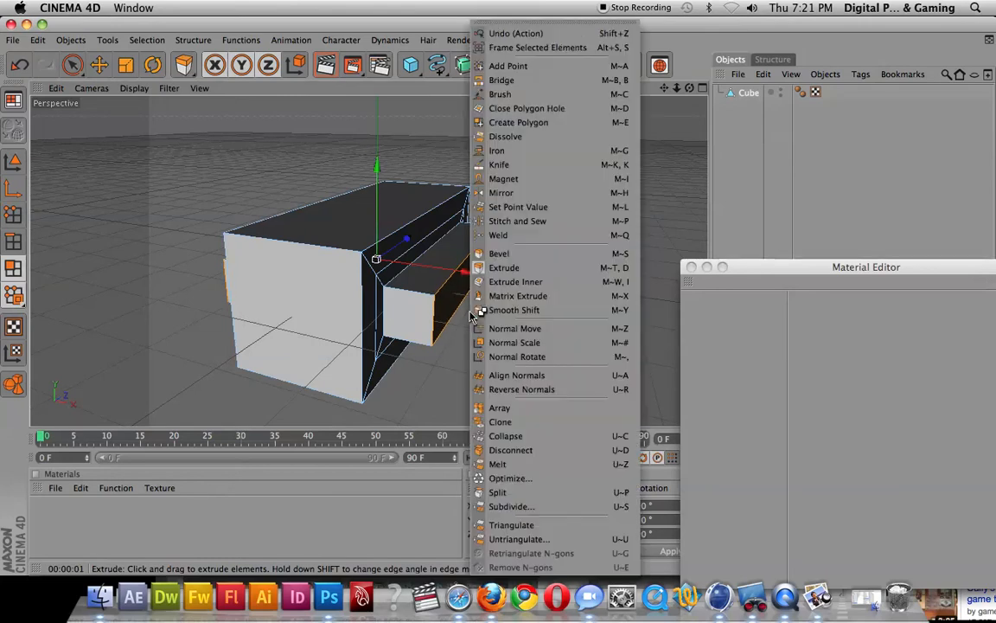
{"action": "left_click", "coordinate": [555, 283]}
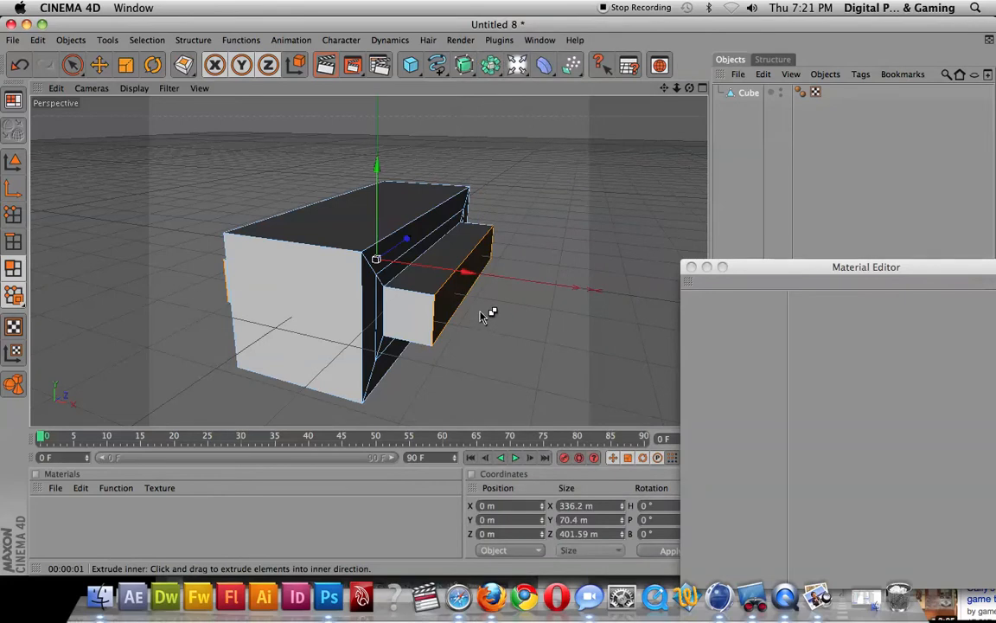
{"action": "mouse_move", "coordinate": [519, 298]}
{"action": "left_mouse_down"}
{"action": "mouse_move", "coordinate": [485, 299]}
{"action": "mouse_move", "coordinate": [500, 304]}
{"action": "left_mouse_up"}
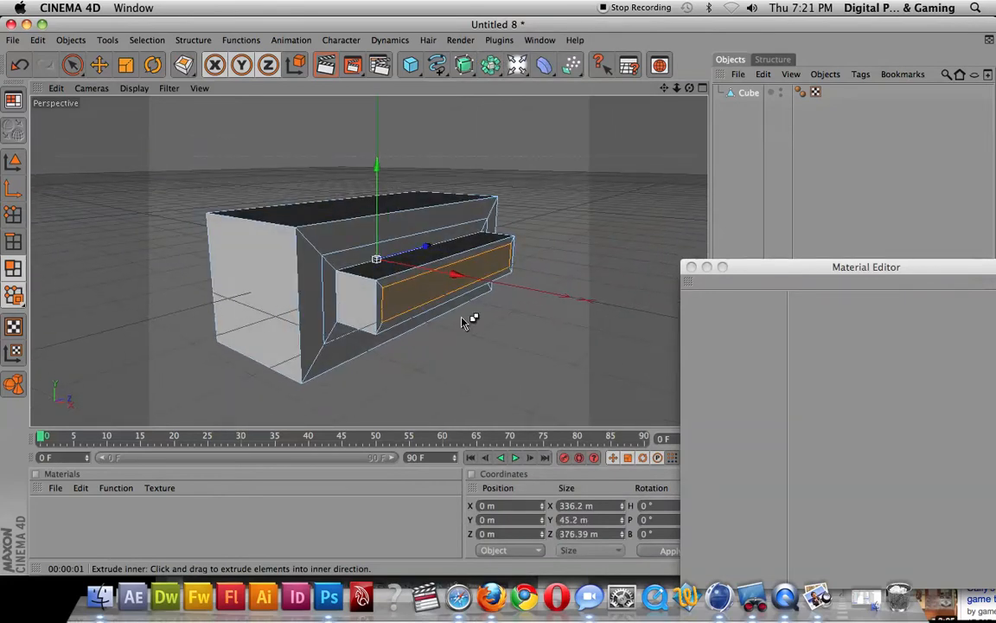
Extrude the side faces outward again to an overall width of about 383 m and inset them to about 23 by 354 m
{"action": "right_click", "coordinate": [483, 324]}
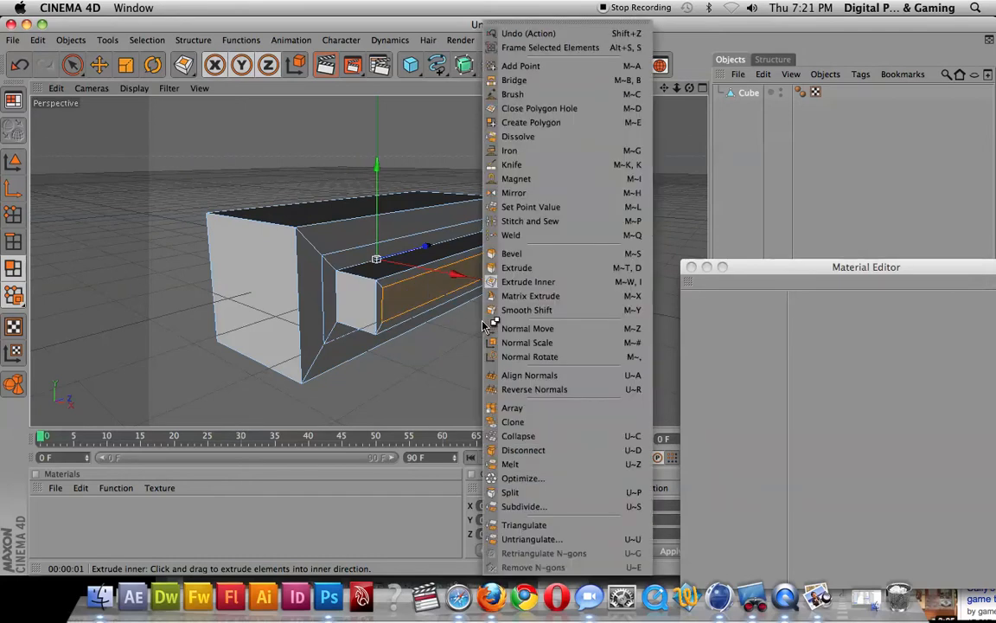
{"action": "left_click", "coordinate": [569, 272]}
{"action": "left_click_drag", "start_coordinate": [498, 305], "coordinate": [560, 305]}
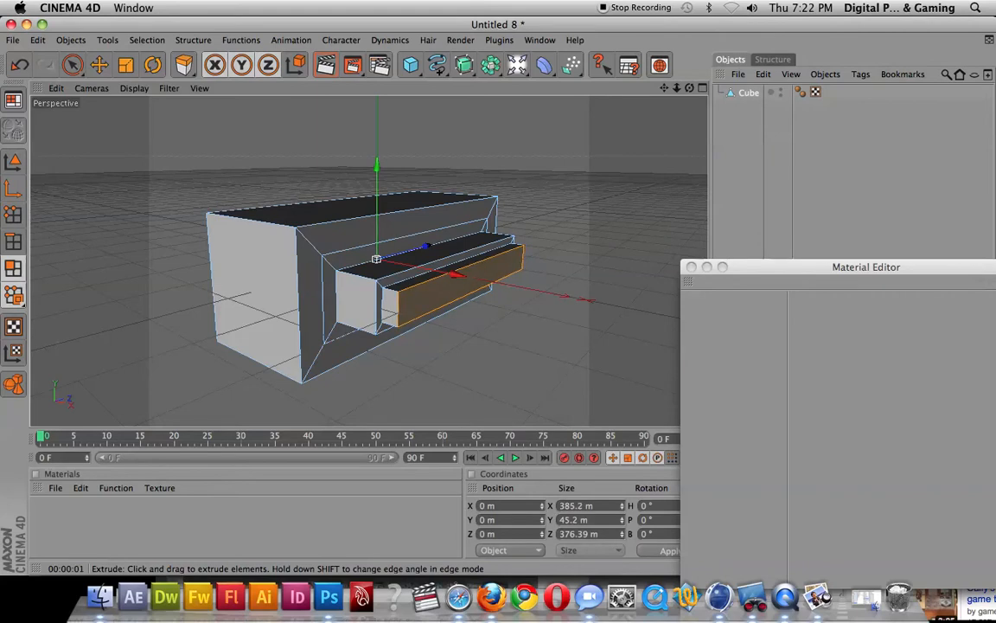
{"action": "right_click", "coordinate": [467, 313]}
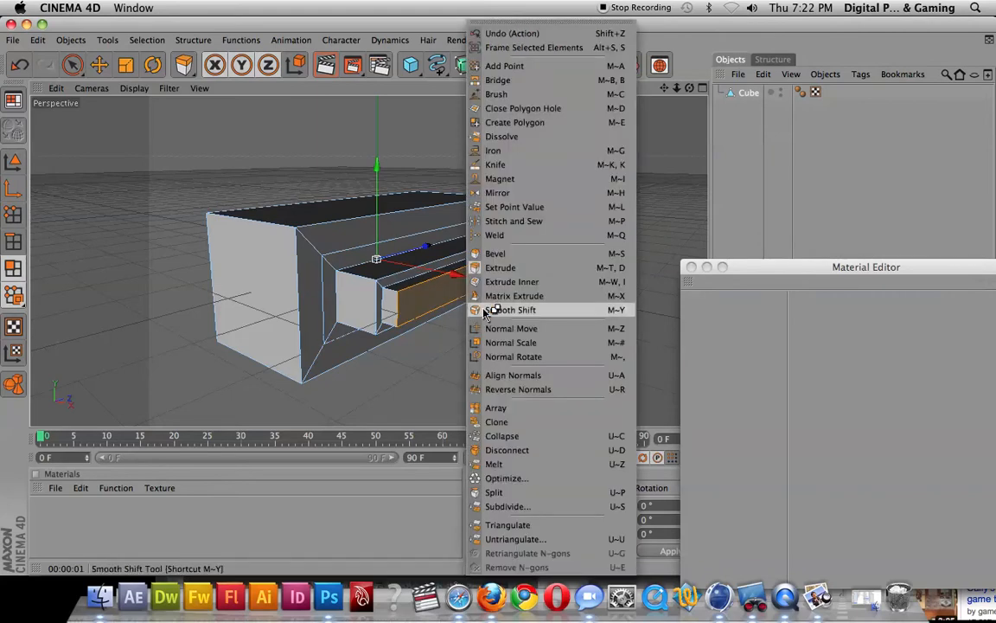
{"action": "left_click", "coordinate": [545, 283]}
{"action": "left_click_drag", "start_coordinate": [528, 294], "coordinate": [536, 294]}
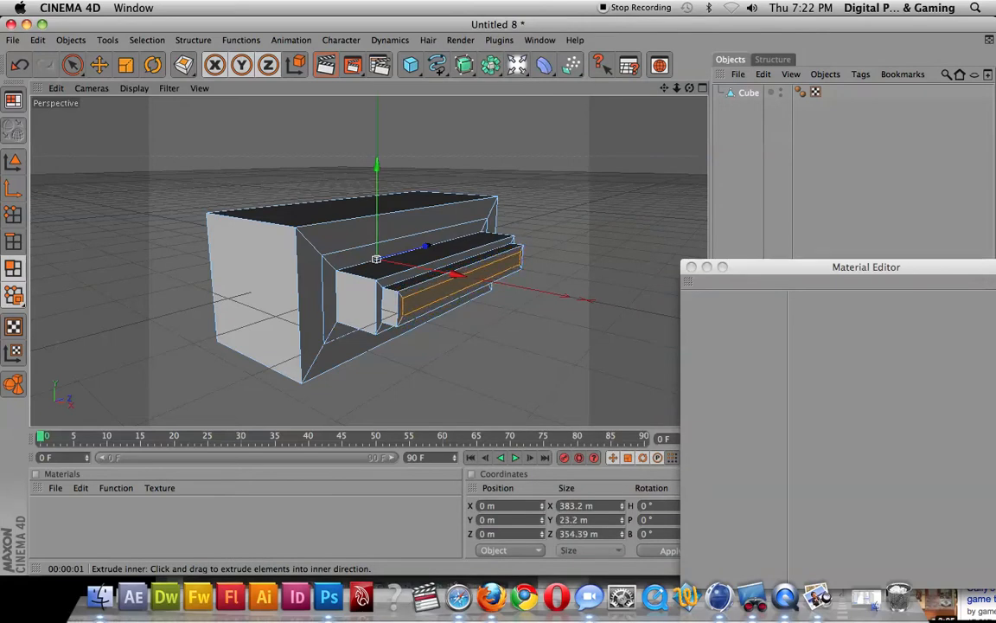
Extrude the thin inset faces far outward on both sides into flat wings spanning about 937 m
{"action": "right_click", "coordinate": [489, 326]}
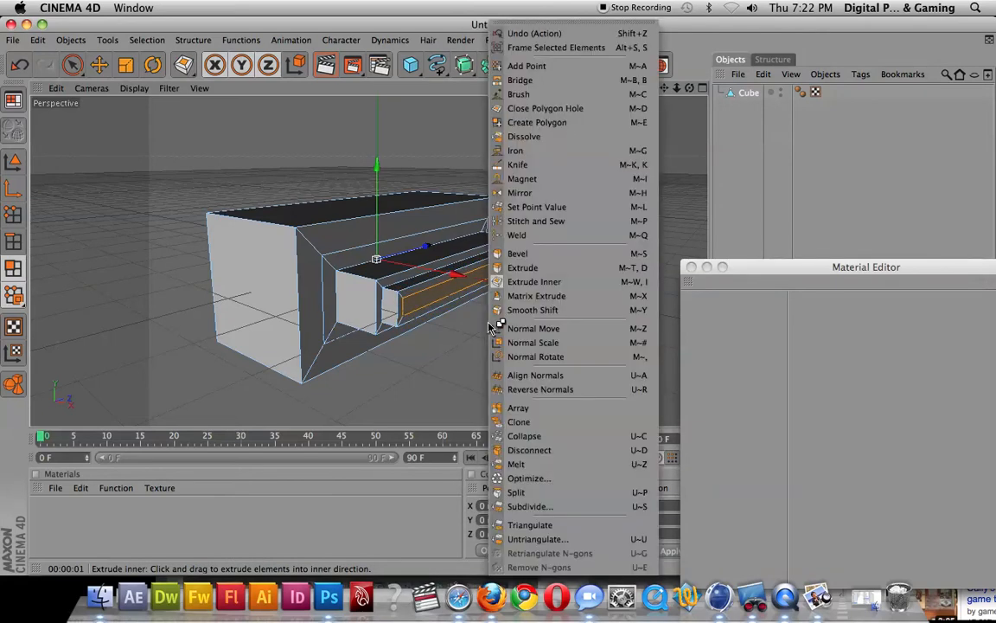
{"action": "left_click", "coordinate": [544, 271]}
{"action": "left_click_drag", "start_coordinate": [451, 357], "coordinate": [688, 357]}
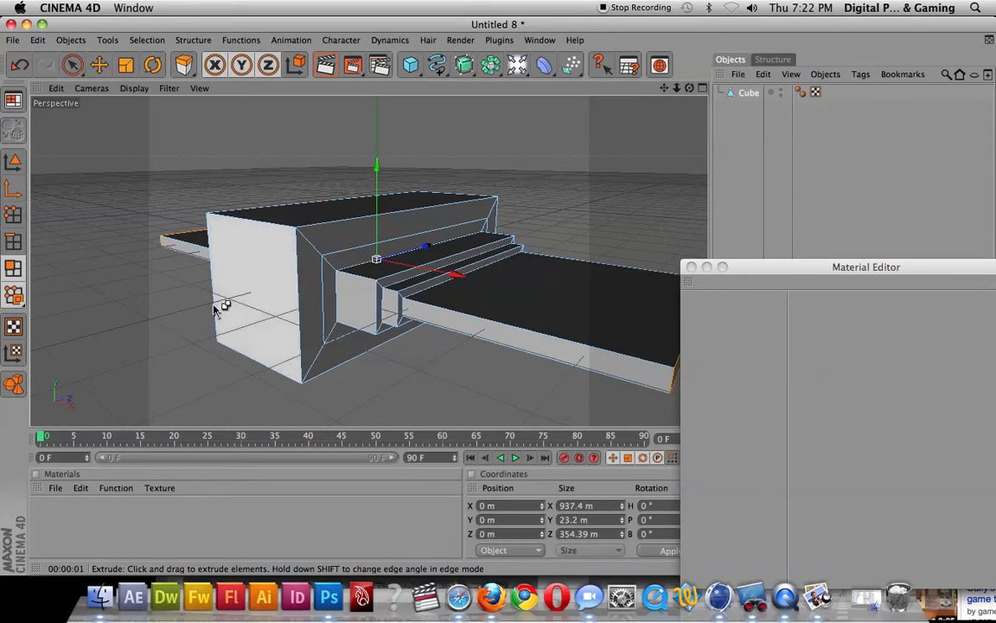
Scale the wing-tip faces along Z to about 53 m so the wings taper
{"action": "scroll", "coordinate": [433, 354], "scroll_direction": "down", "scroll_amount": 5}
{"action": "mouse_move", "coordinate": [529, 379]}
{"action": "left_mouse_down", "text": "alt"}
{"action": "mouse_move", "coordinate": [566, 399]}
{"action": "mouse_move", "coordinate": [549, 421]}
{"action": "mouse_move", "coordinate": [533, 376]}
{"action": "left_mouse_up", "text": "alt"}
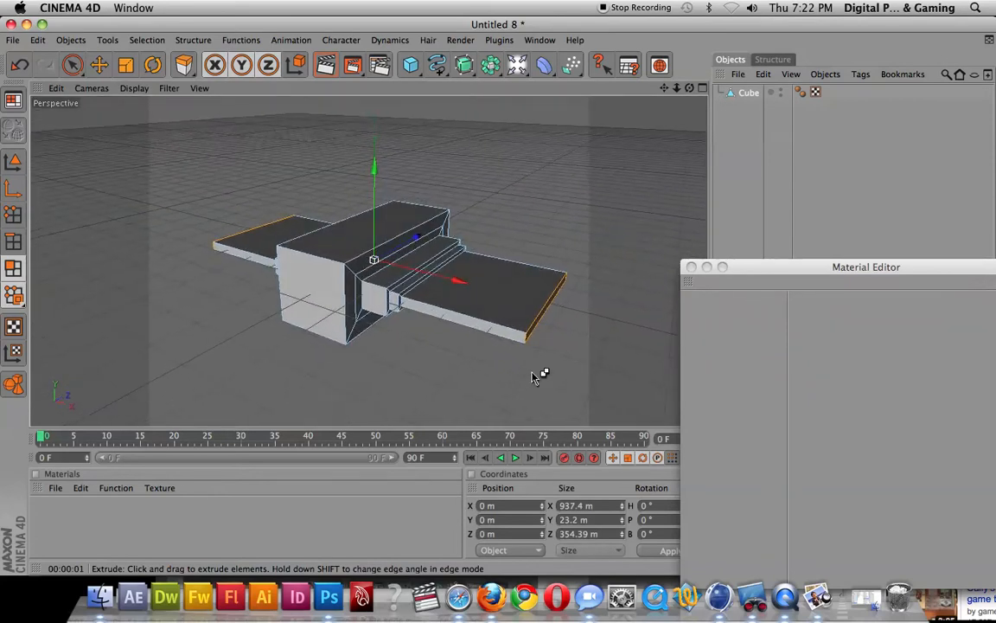
{"action": "left_click", "coordinate": [125, 65]}
{"action": "left_click_drag", "start_coordinate": [420, 238], "coordinate": [361, 250]}
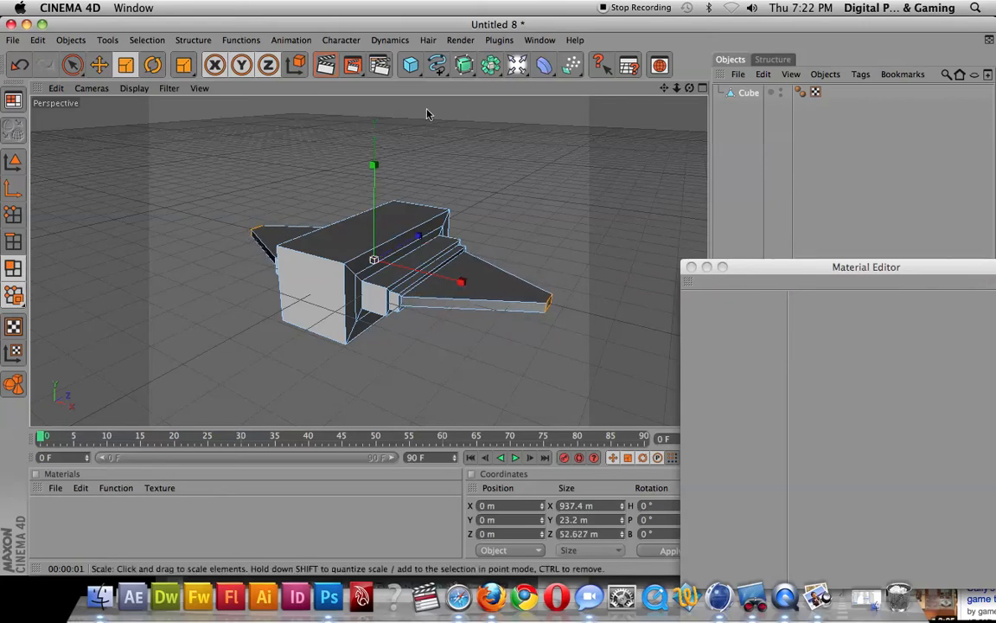
Move the wing-tip faces along Z to about 207 m to sweep the wings
{"action": "left_click", "coordinate": [98, 65]}
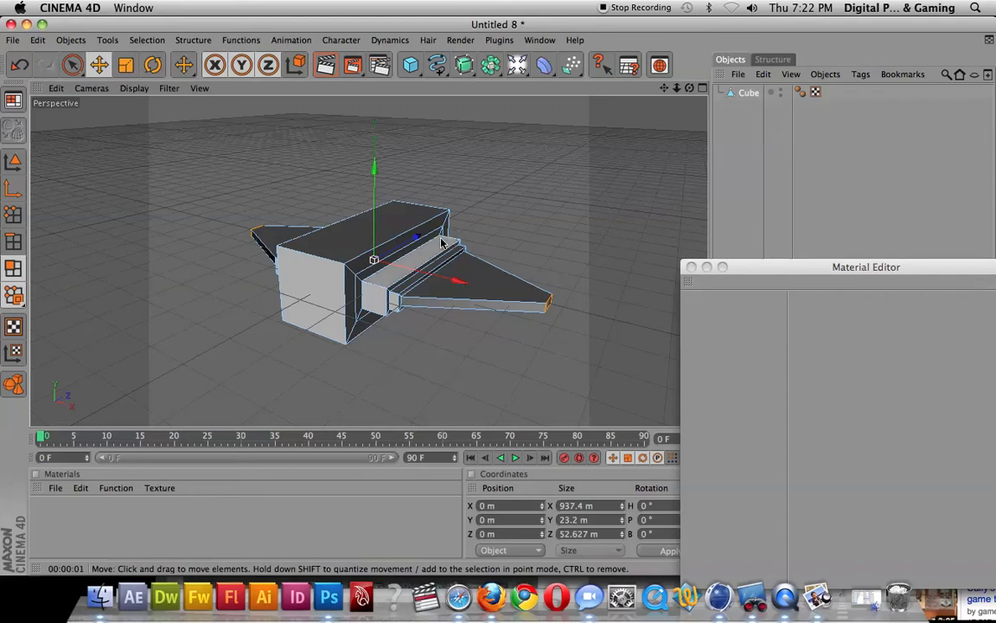
{"action": "left_click_drag", "start_coordinate": [422, 242], "coordinate": [377, 285]}
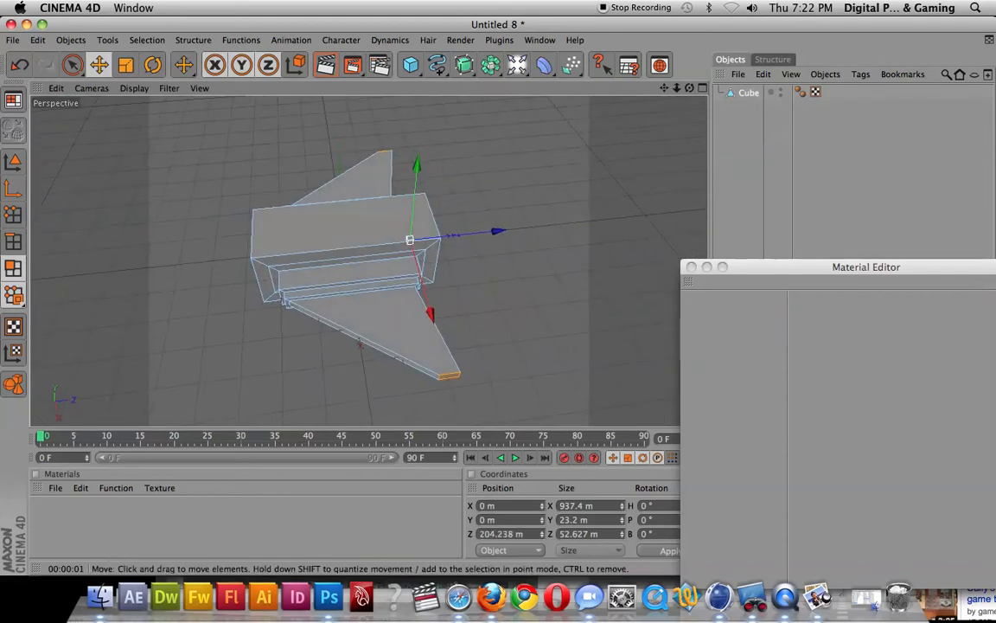
{"action": "left_click_drag", "start_coordinate": [500, 233], "coordinate": [504, 232]}
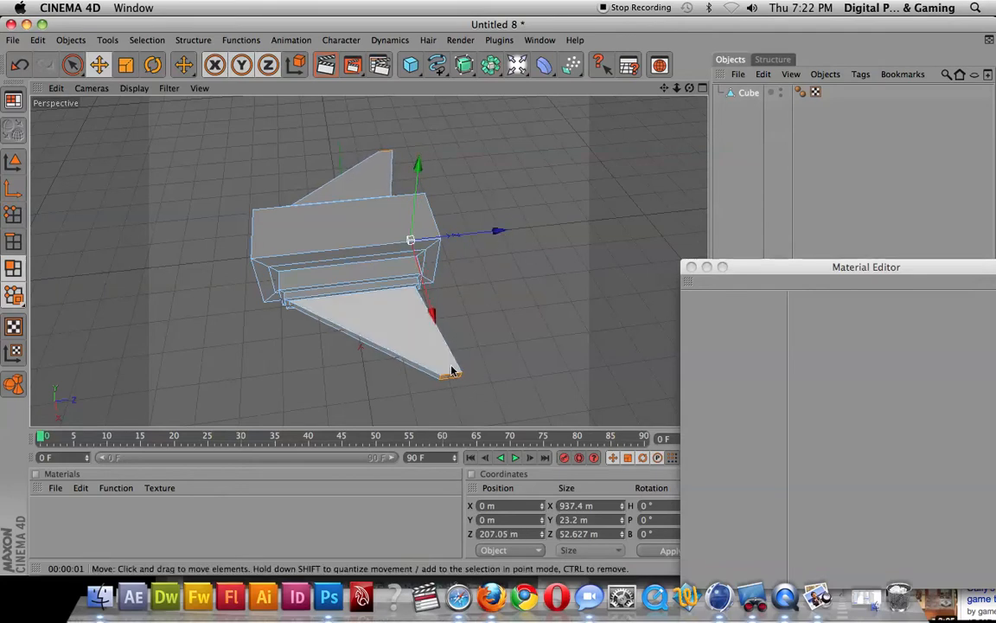
Extrude the wing-tip faces outward a little further, to a span of about 981 m
{"action": "left_click_drag", "start_coordinate": [402, 340], "coordinate": [557, 323], "text": "alt"}
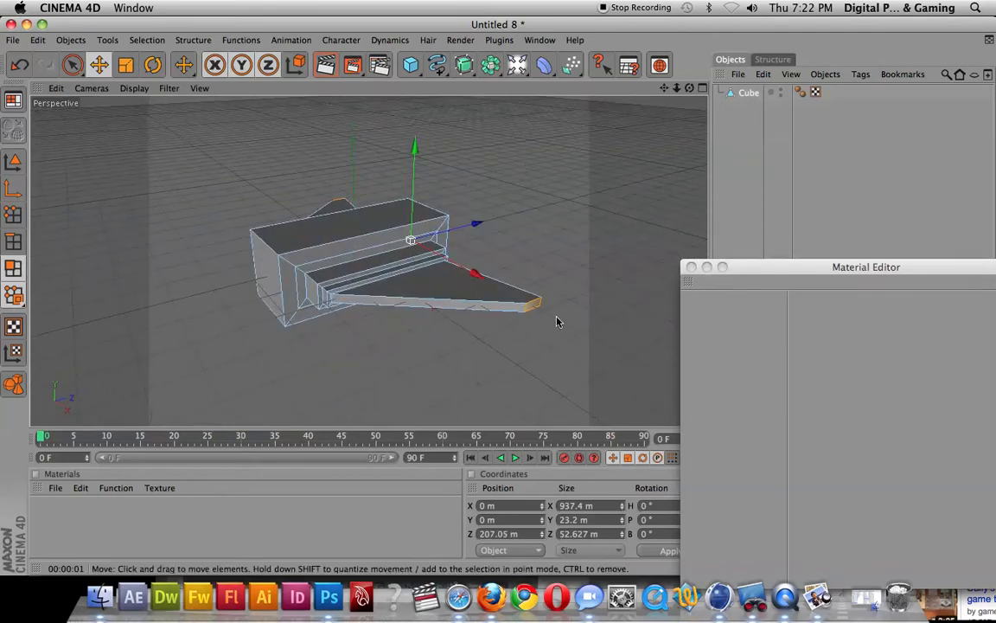
{"action": "right_click", "coordinate": [541, 311]}
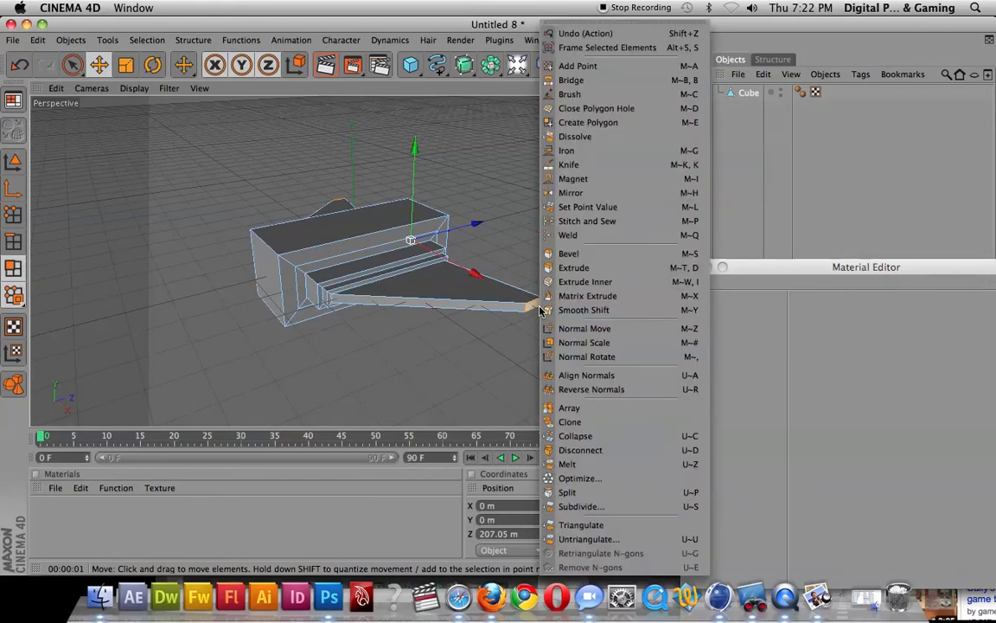
{"action": "left_click", "coordinate": [608, 270]}
{"action": "left_click_drag", "start_coordinate": [551, 317], "coordinate": [571, 317]}
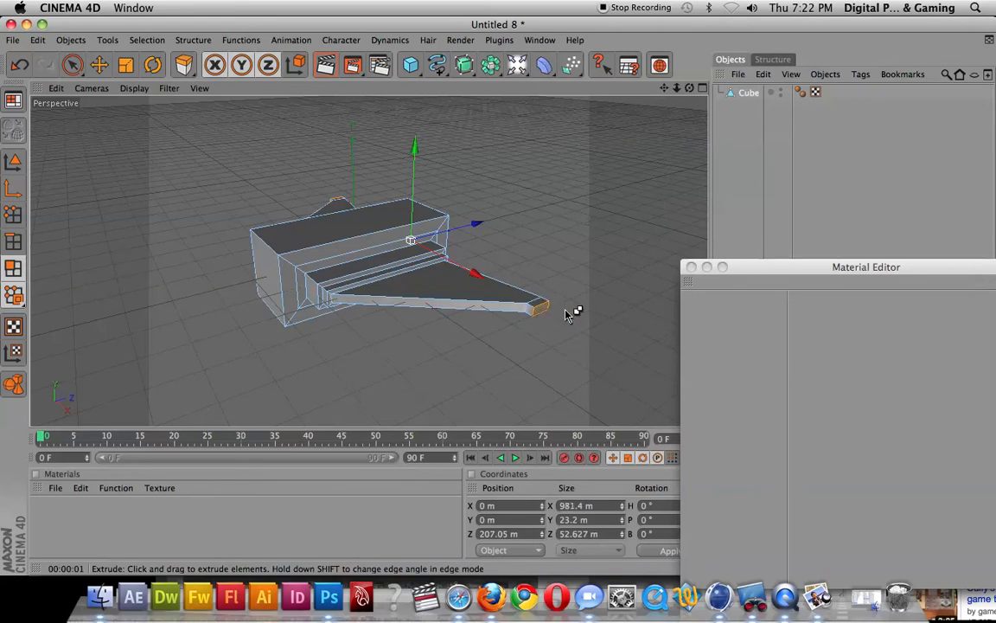
Raise the extruded wing-tip faces along Y to about 25 m and reactivate the Extrude tool
{"action": "left_click_drag", "start_coordinate": [415, 149], "coordinate": [415, 139]}
{"action": "left_click_drag", "start_coordinate": [458, 220], "coordinate": [437, 217], "text": "alt"}
{"action": "key", "text": "d"}
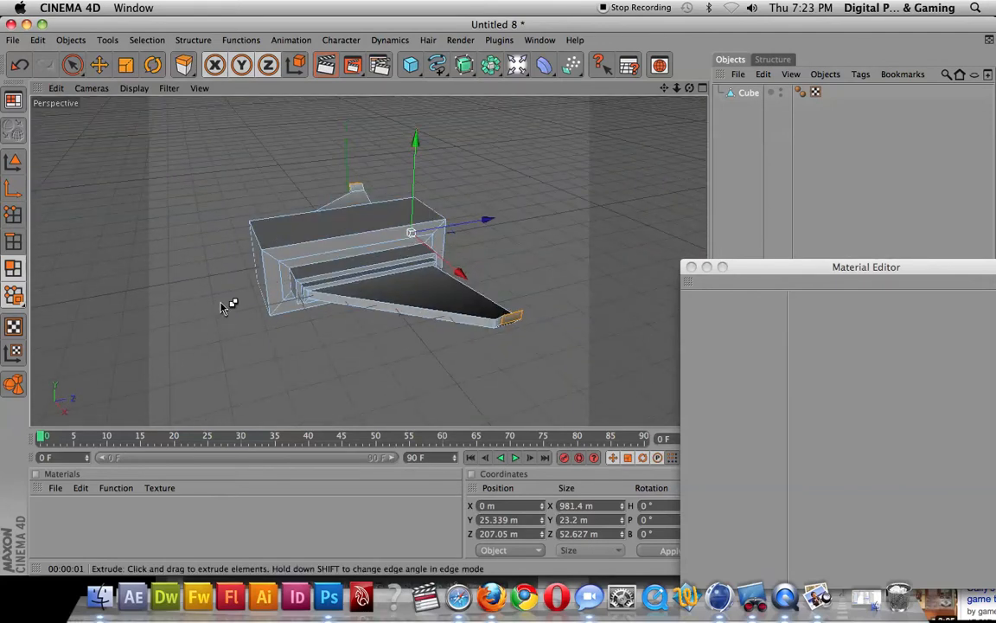
{"action": "middle_click_drag", "start_coordinate": [214, 313], "coordinate": [320, 305], "text": "alt"}
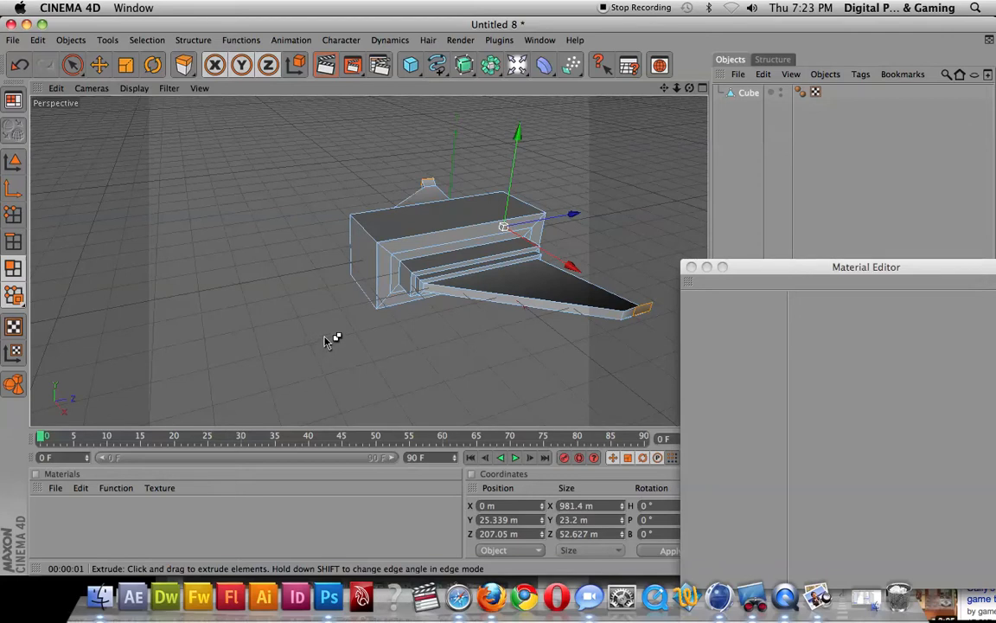
{"action": "left_click", "coordinate": [72, 67]}
{"action": "left_click", "coordinate": [474, 321]}
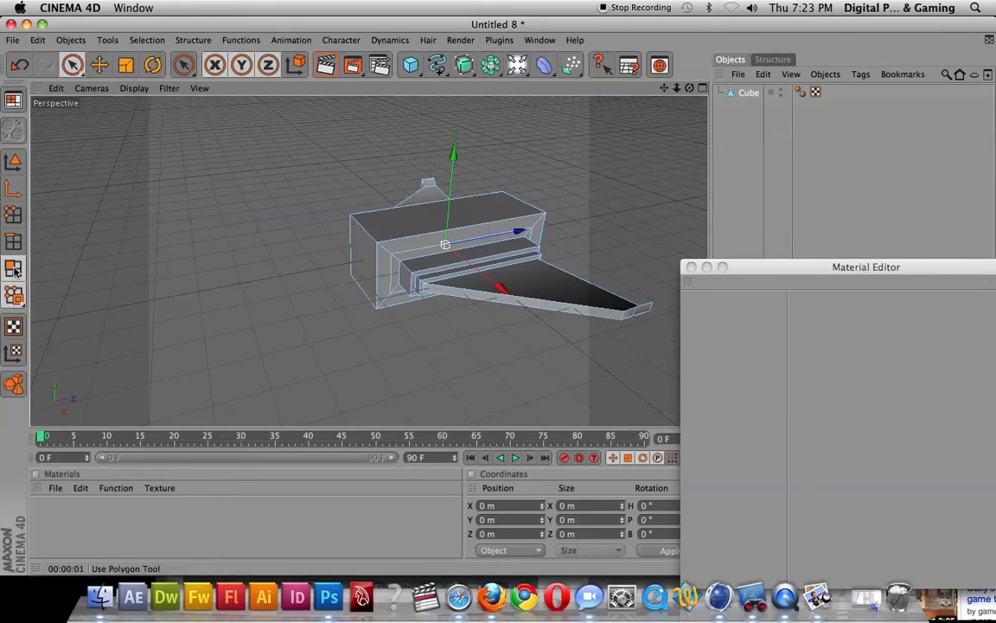
{"action": "left_click", "coordinate": [14, 271]}
{"action": "left_click", "coordinate": [373, 295]}
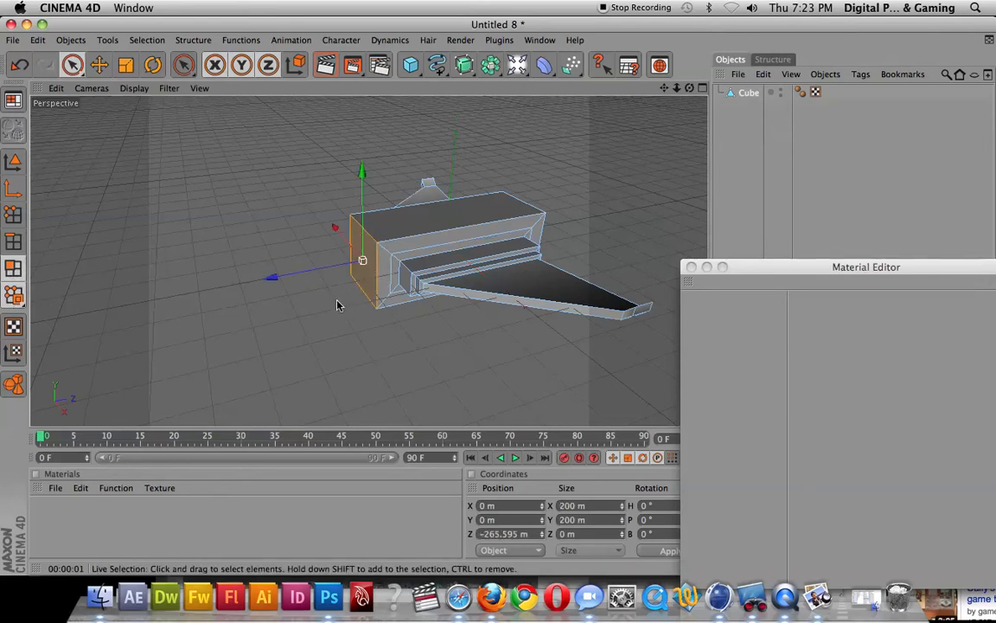
{"action": "key", "text": "super+z"}
{"action": "key", "text": "super+z"}
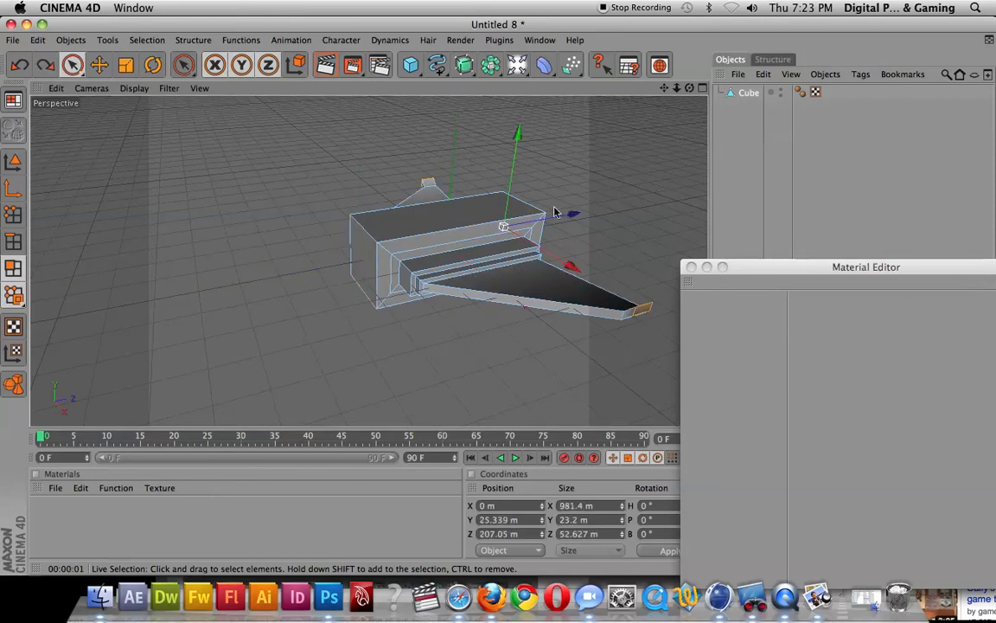
Move the wing-tip faces along Z to about 229 m to sweep them slightly further
{"action": "left_click_drag", "start_coordinate": [571, 215], "coordinate": [578, 214]}
{"action": "mouse_move", "coordinate": [551, 287]}
{"action": "left_mouse_down", "text": "alt"}
{"action": "mouse_move", "coordinate": [631, 303]}
{"action": "mouse_move", "coordinate": [679, 225]}
{"action": "mouse_move", "coordinate": [674, 195]}
{"action": "mouse_move", "coordinate": [588, 184]}
{"action": "mouse_move", "coordinate": [545, 289]}
{"action": "left_mouse_up", "text": "alt"}
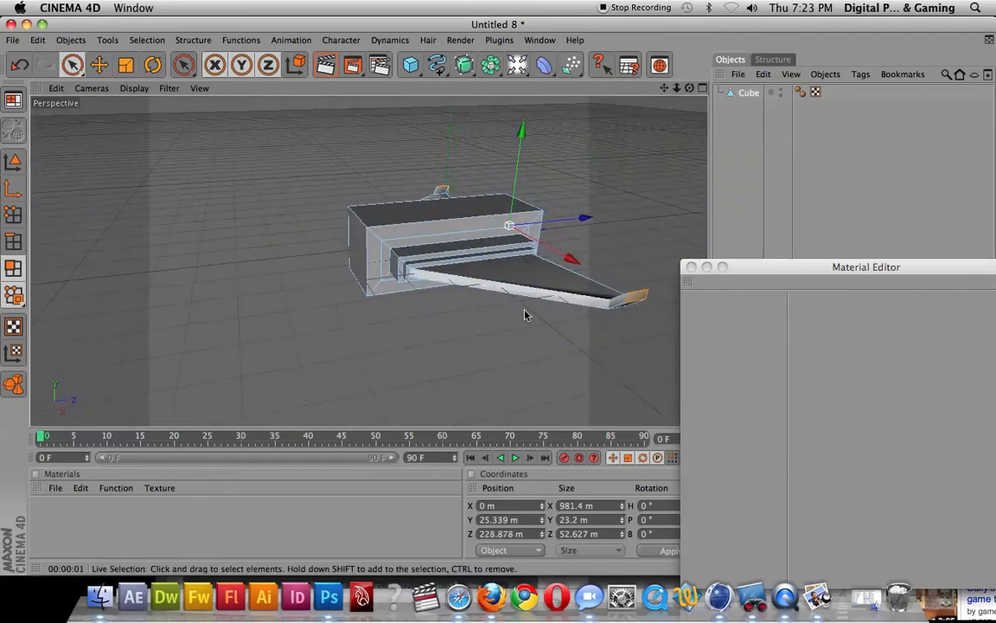
Bevel the body's front end face down to 48 m square and move it along Z to about -652 m to form a nose
{"action": "left_click", "coordinate": [358, 258]}
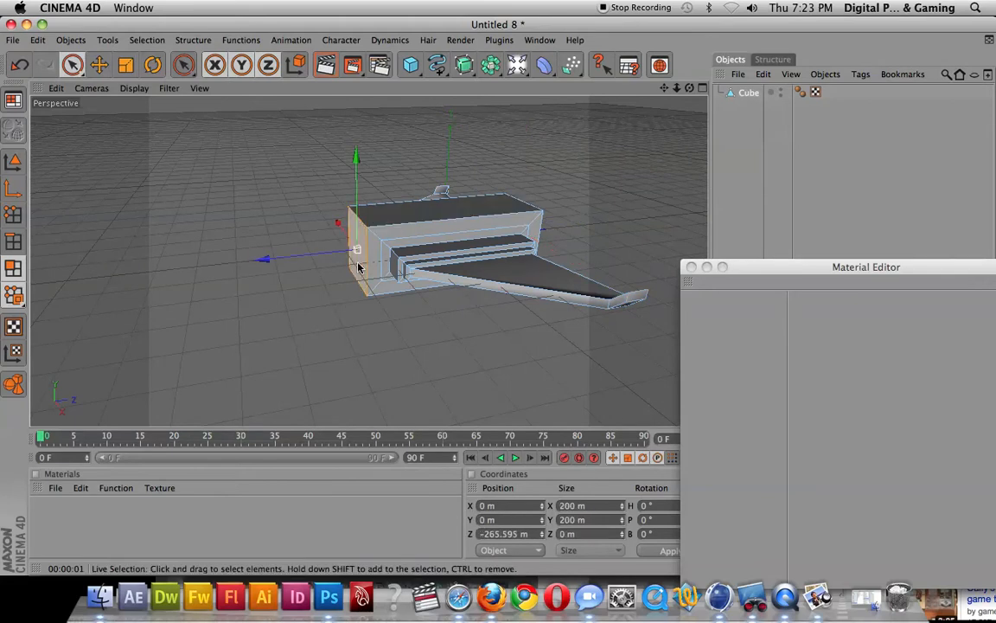
{"action": "right_click", "coordinate": [358, 264]}
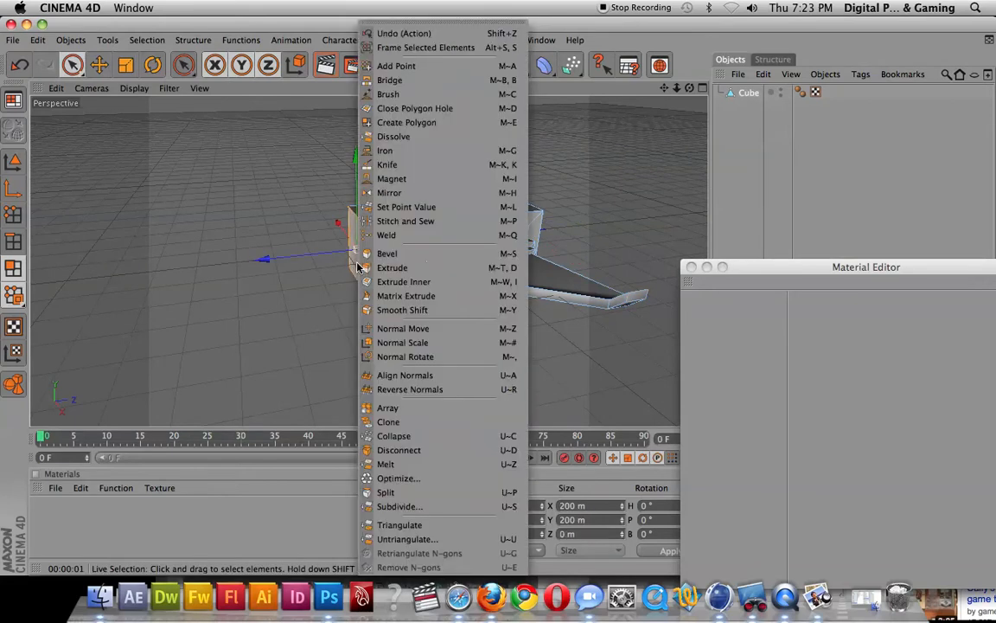
{"action": "left_click", "coordinate": [427, 253]}
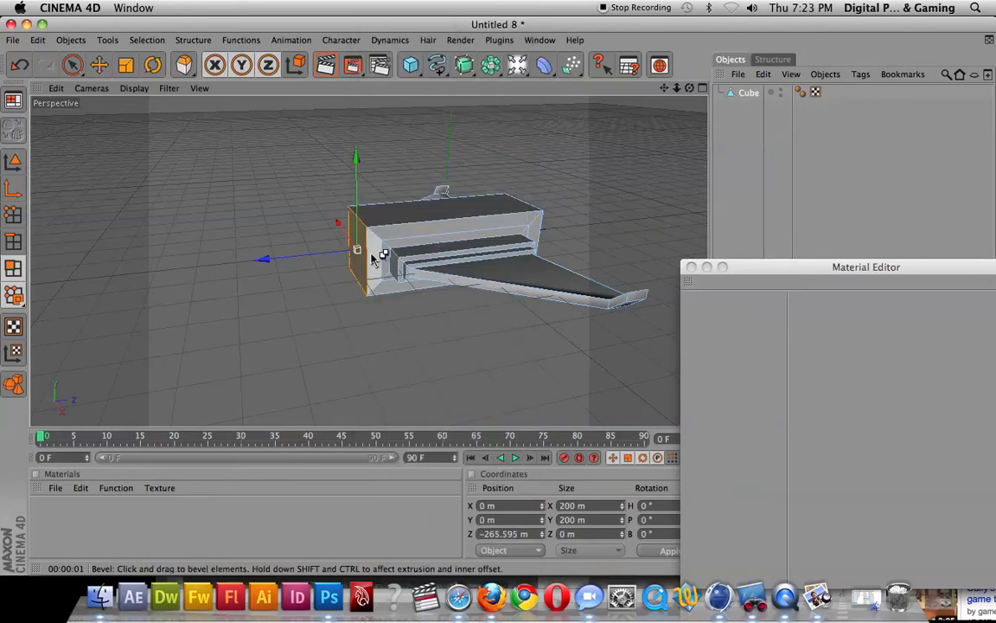
{"action": "left_click_drag", "start_coordinate": [362, 353], "coordinate": [408, 353]}
{"action": "left_click_drag", "start_coordinate": [340, 251], "coordinate": [330, 252]}
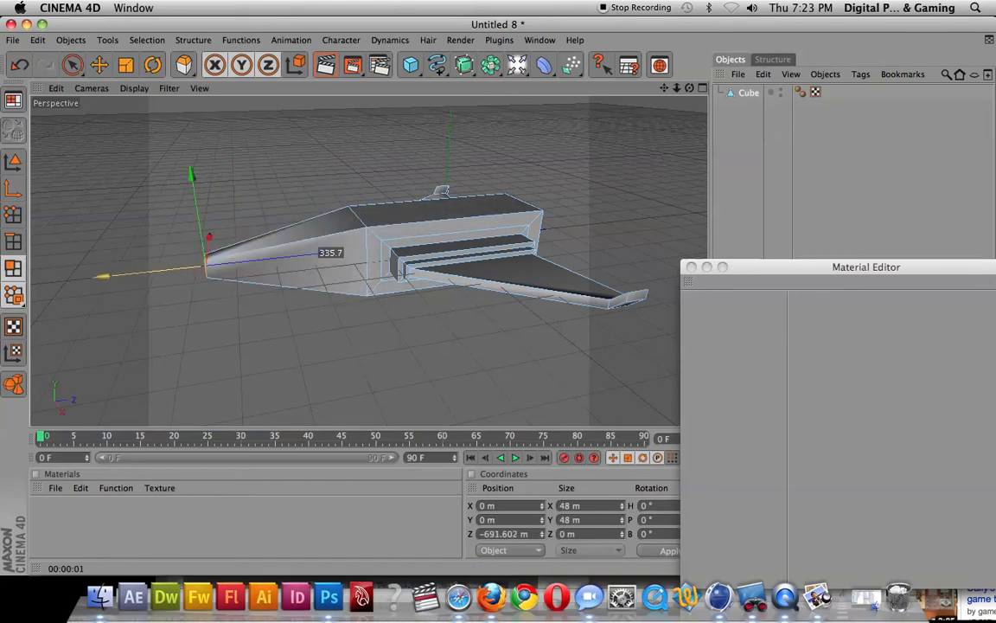
{"action": "left_click_drag", "start_coordinate": [113, 275], "coordinate": [438, 310], "text": "alt"}
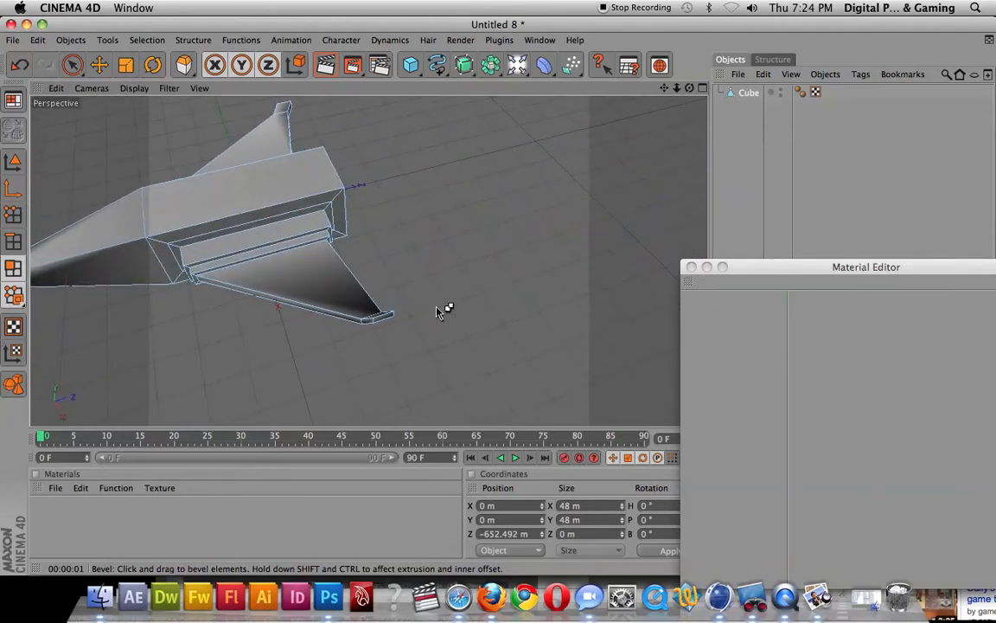
Select the body's top face and cut it crosswise through the middle with the Knife in the Top view
{"action": "left_click_drag", "start_coordinate": [373, 276], "coordinate": [374, 238], "text": "alt"}
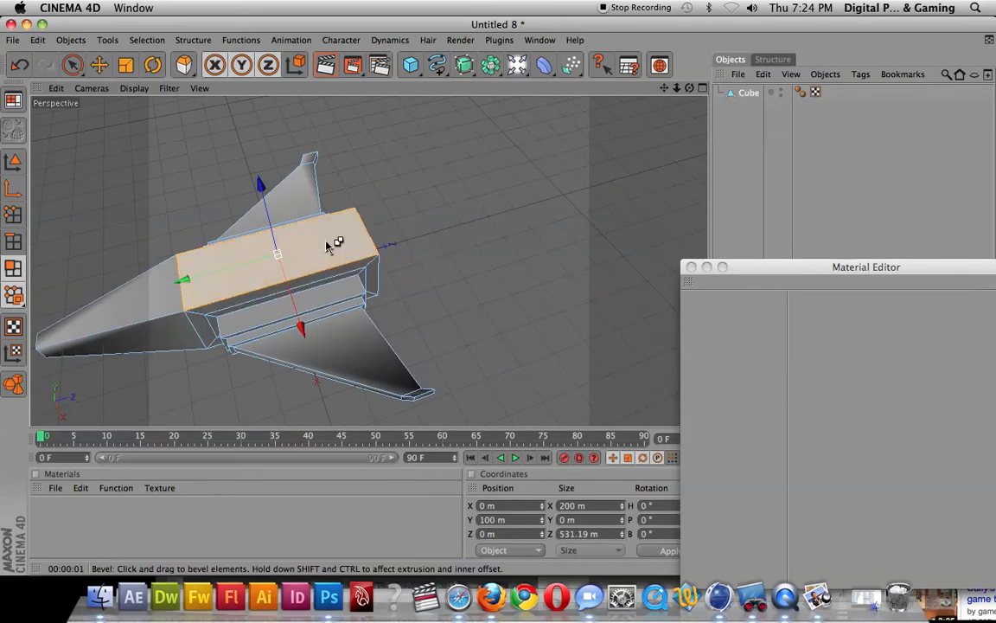
{"action": "left_click_drag", "start_coordinate": [174, 342], "coordinate": [180, 337], "text": "alt"}
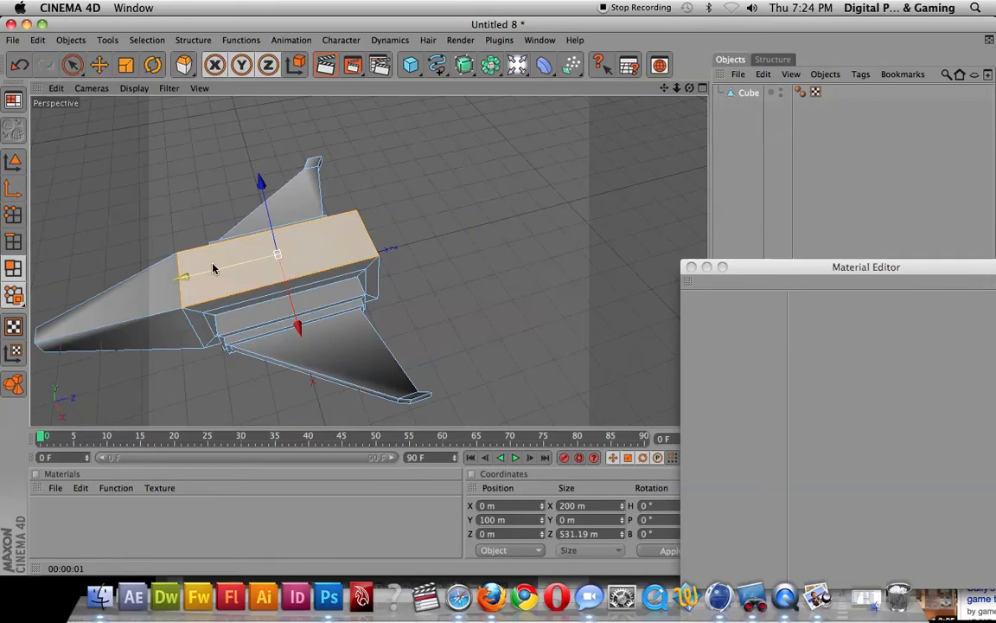
{"action": "left_click_drag", "start_coordinate": [214, 245], "coordinate": [313, 230], "text": "alt"}
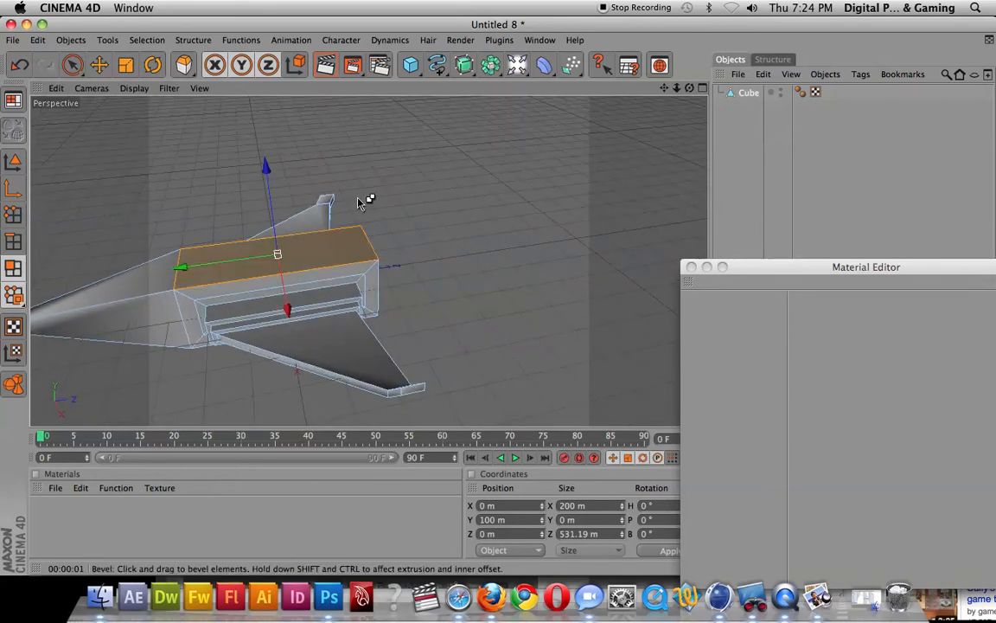
{"action": "left_click_drag", "start_coordinate": [333, 257], "coordinate": [294, 248]}
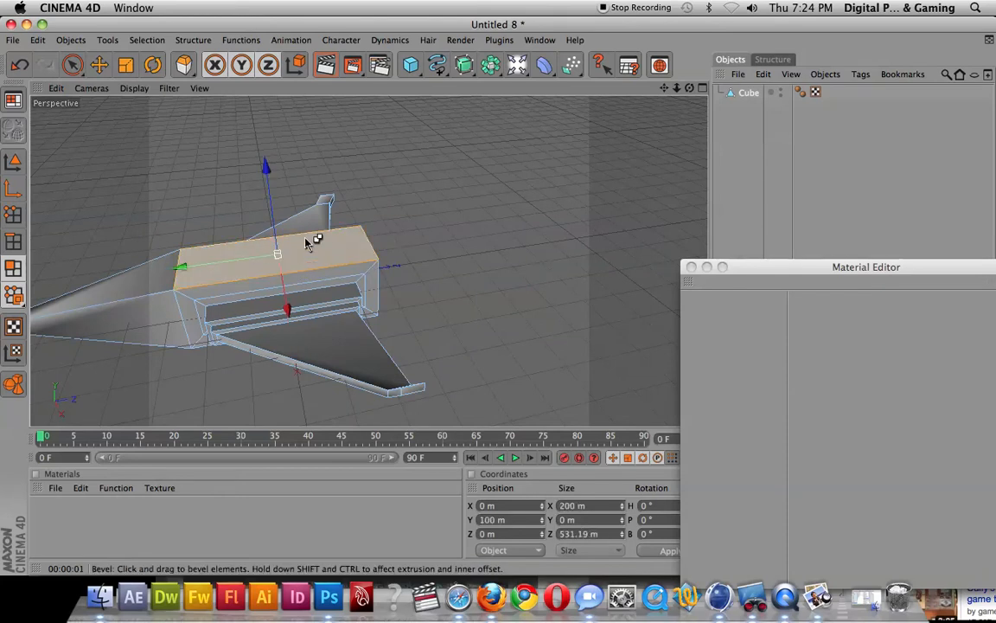
{"action": "middle_click", "coordinate": [320, 243]}
{"action": "middle_click", "coordinate": [407, 233]}
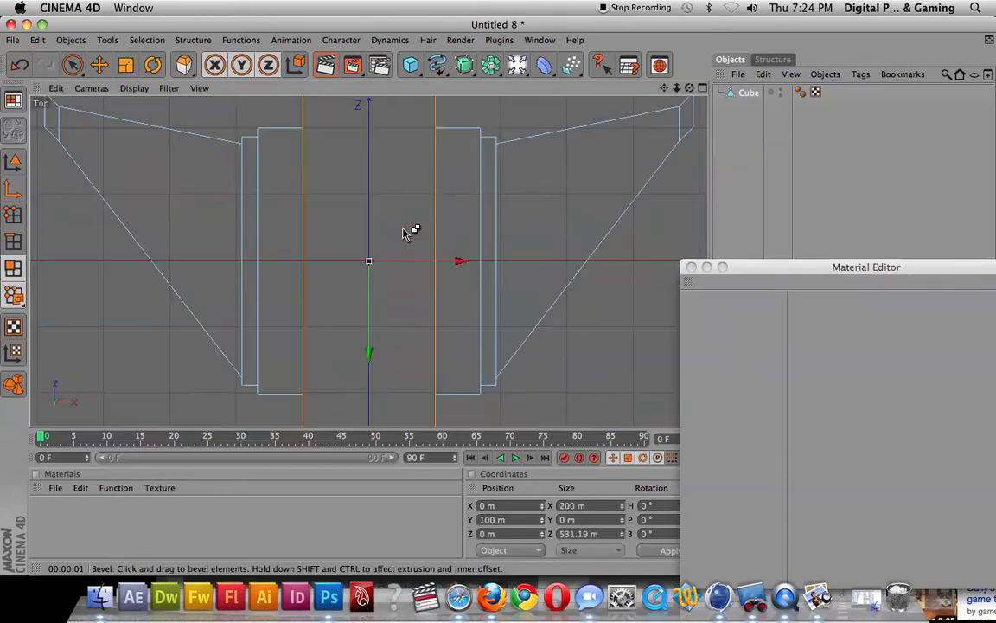
{"action": "scroll", "coordinate": [403, 271], "scroll_direction": "down", "scroll_amount": 5}
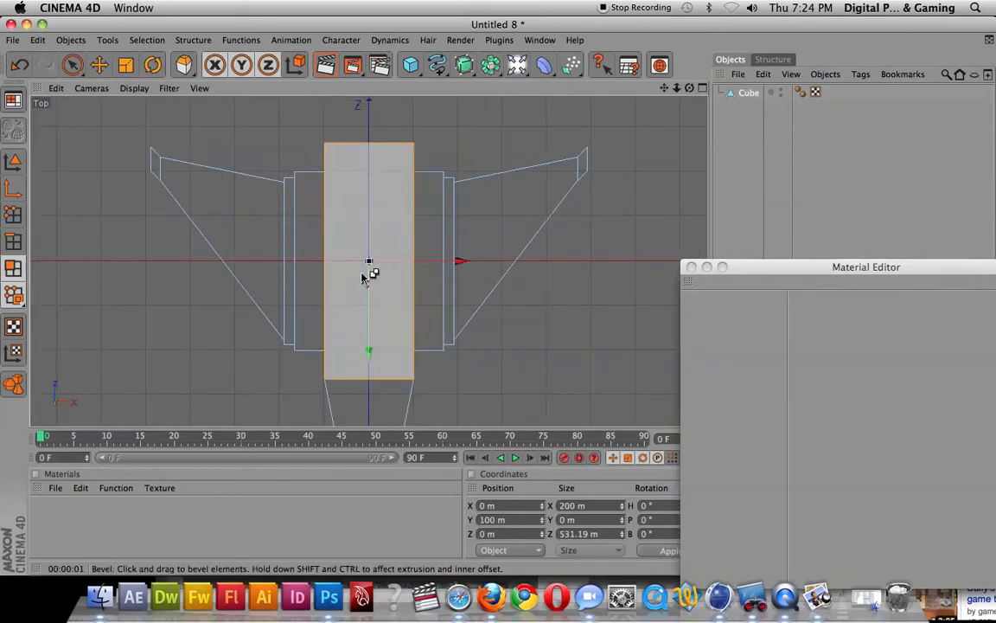
{"action": "right_click", "coordinate": [337, 175]}
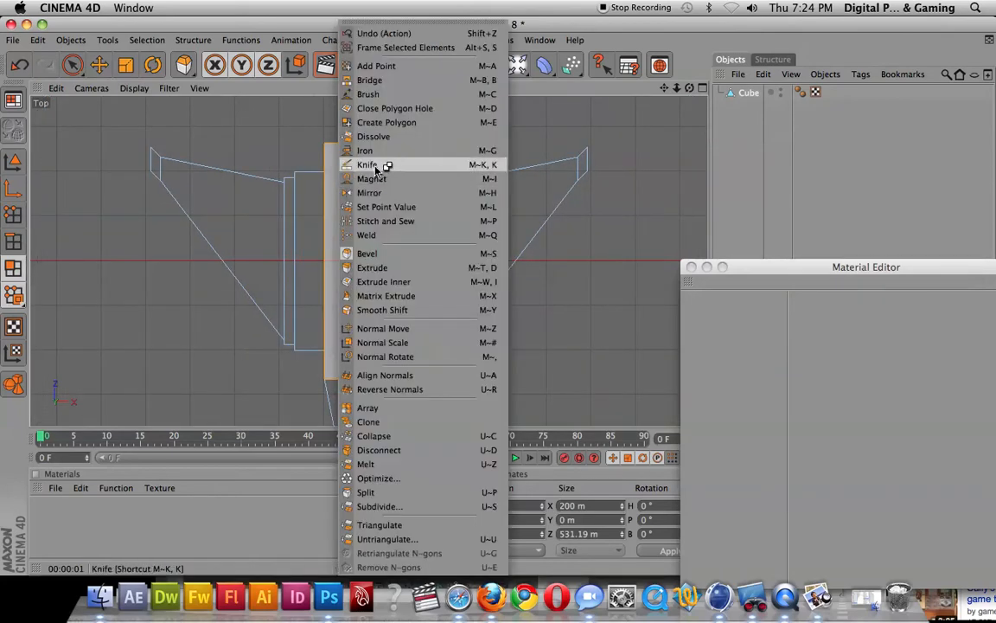
{"action": "left_click", "coordinate": [382, 163]}
{"action": "left_click_drag", "start_coordinate": [190, 262], "coordinate": [556, 263]}
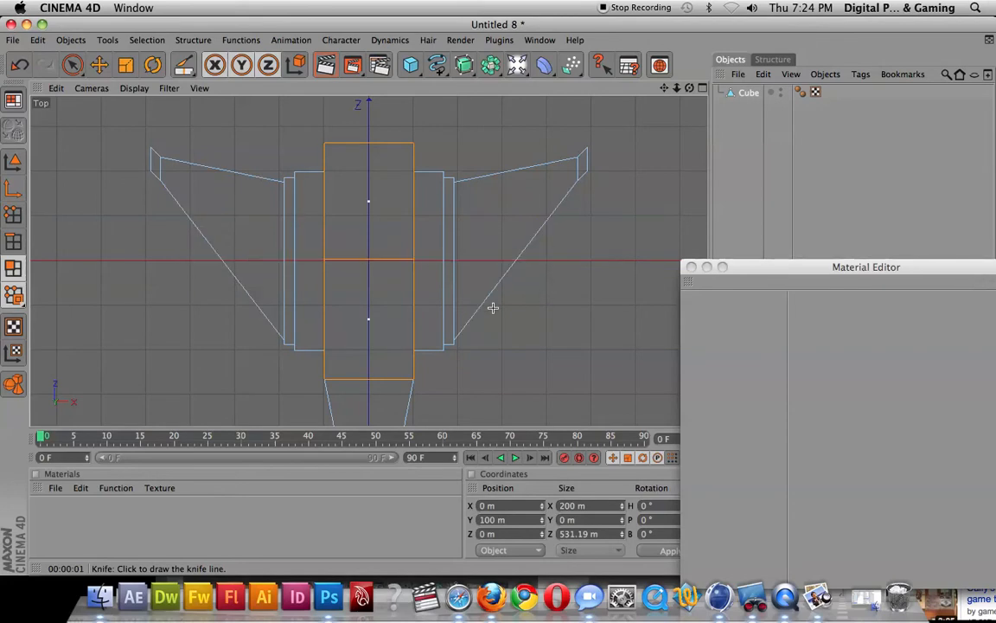
{"action": "middle_click", "coordinate": [371, 224]}
{"action": "middle_click", "coordinate": [271, 239]}
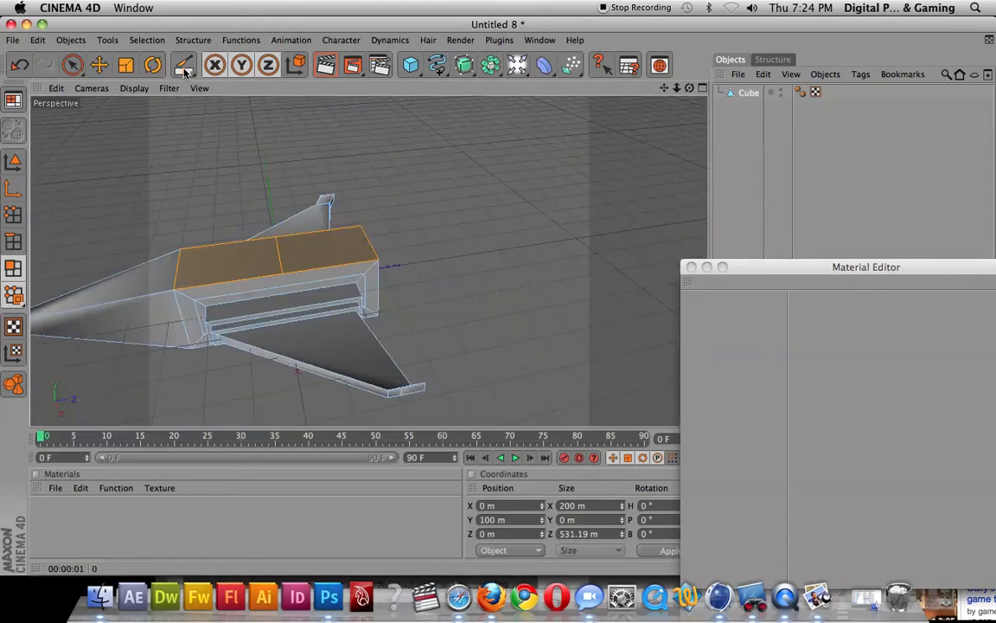
Inset the front half of the body's top face with Extrude Inner to about 144 m by 213 m
{"action": "left_click", "coordinate": [73, 67]}
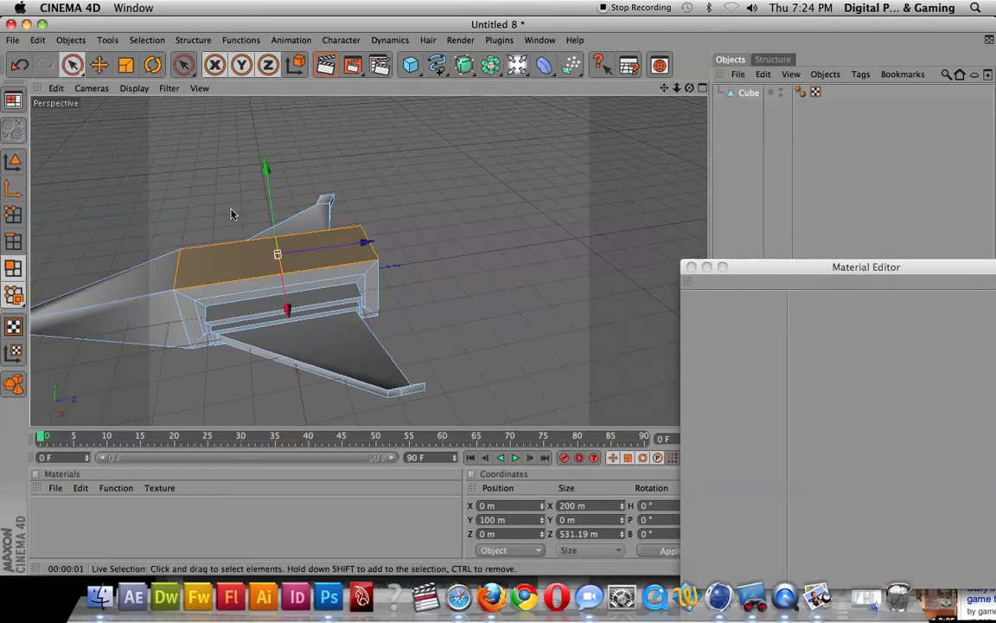
{"action": "left_click_drag", "start_coordinate": [224, 217], "coordinate": [294, 253], "text": "alt"}
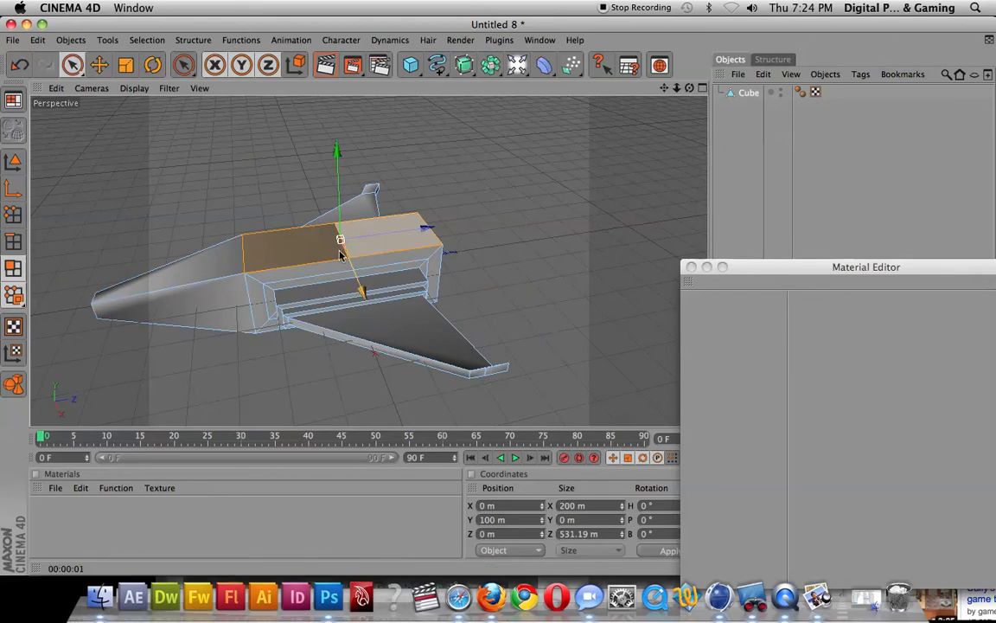
{"action": "left_click_drag", "start_coordinate": [398, 251], "coordinate": [385, 291], "text": "alt"}
{"action": "left_click_drag", "start_coordinate": [346, 263], "coordinate": [275, 235], "text": "alt"}
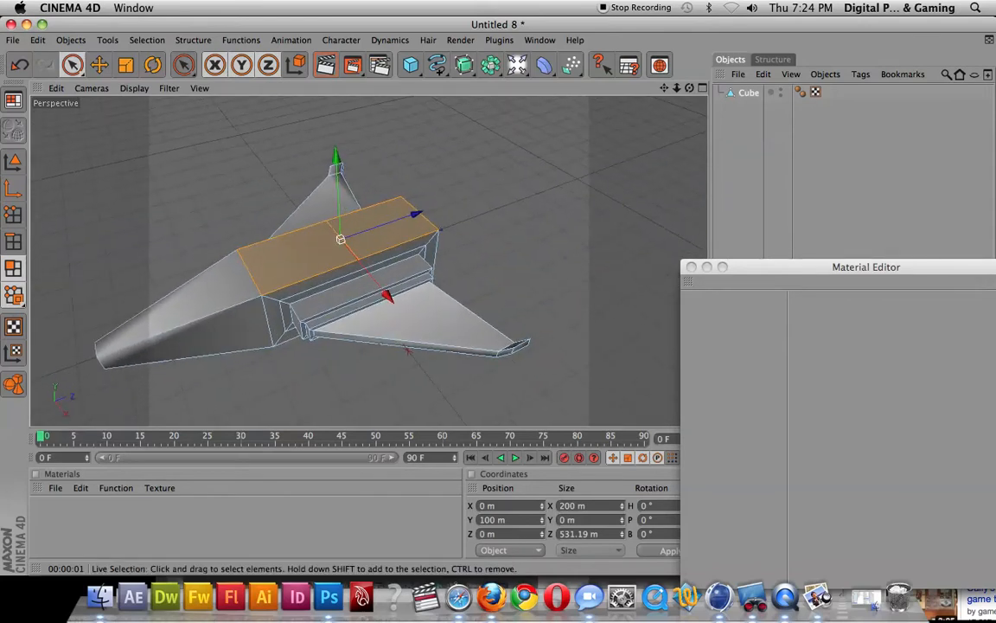
{"action": "left_click", "coordinate": [281, 262]}
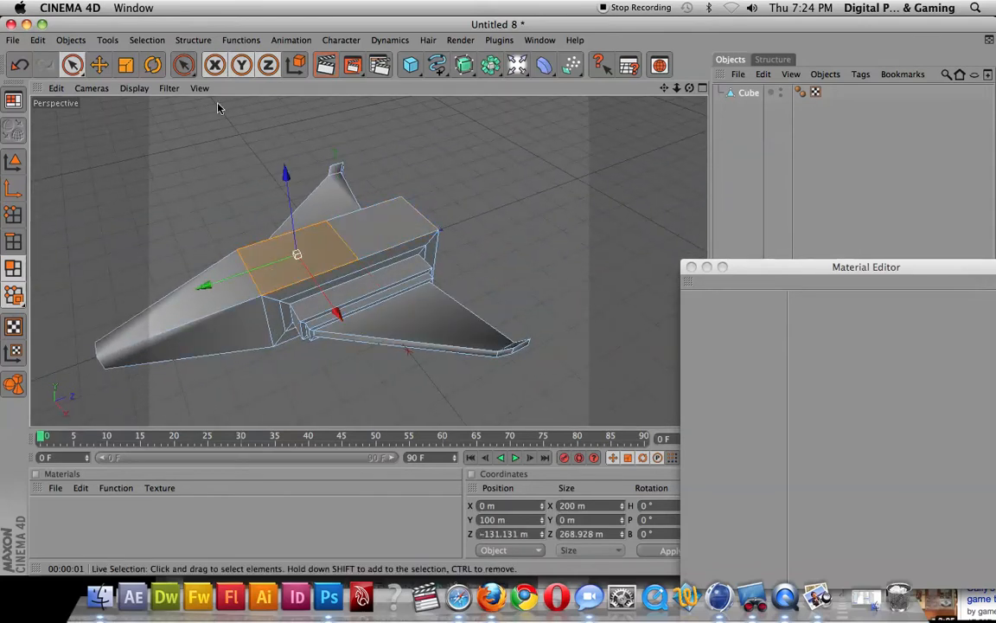
{"action": "right_click", "coordinate": [274, 249]}
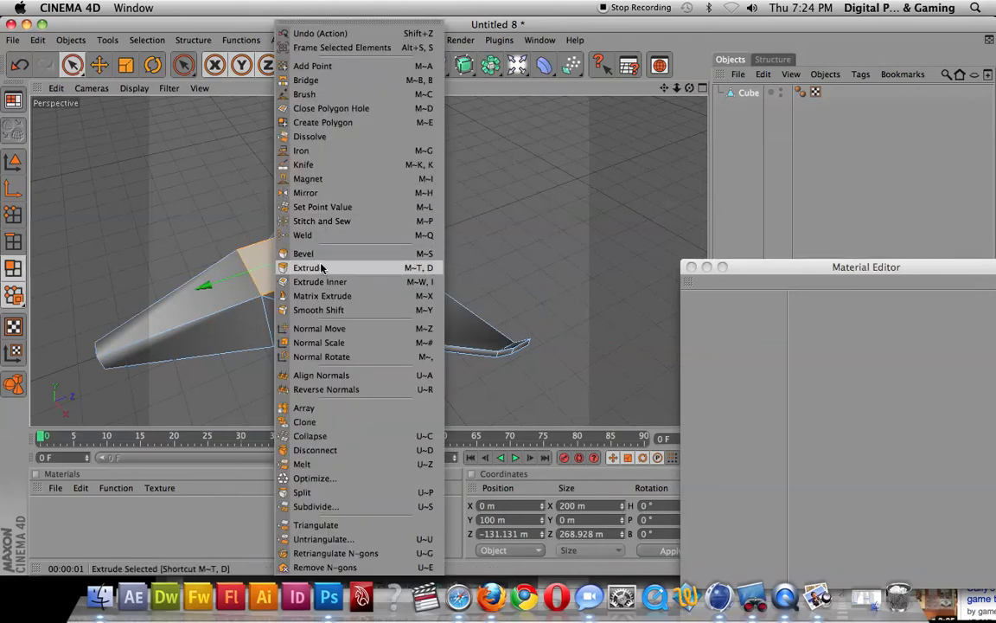
{"action": "left_click", "coordinate": [345, 282]}
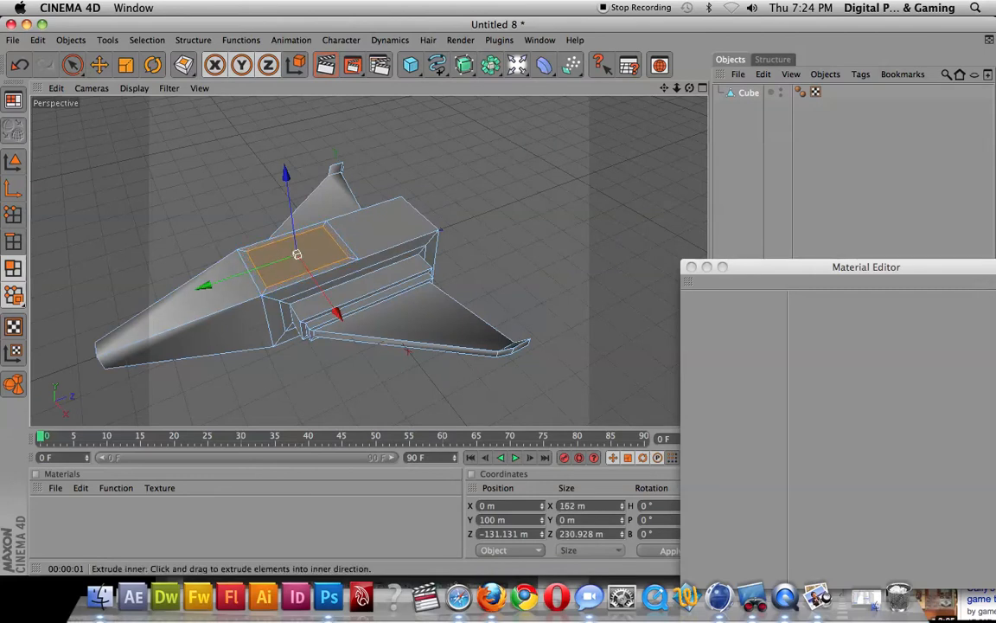
{"action": "left_click_drag", "start_coordinate": [297, 378], "coordinate": [320, 374], "text": "alt"}
Bevel the inset face upward to Y 148 m with a top of about 48 m by 117 m to form a cockpit
{"action": "right_click", "coordinate": [316, 364]}
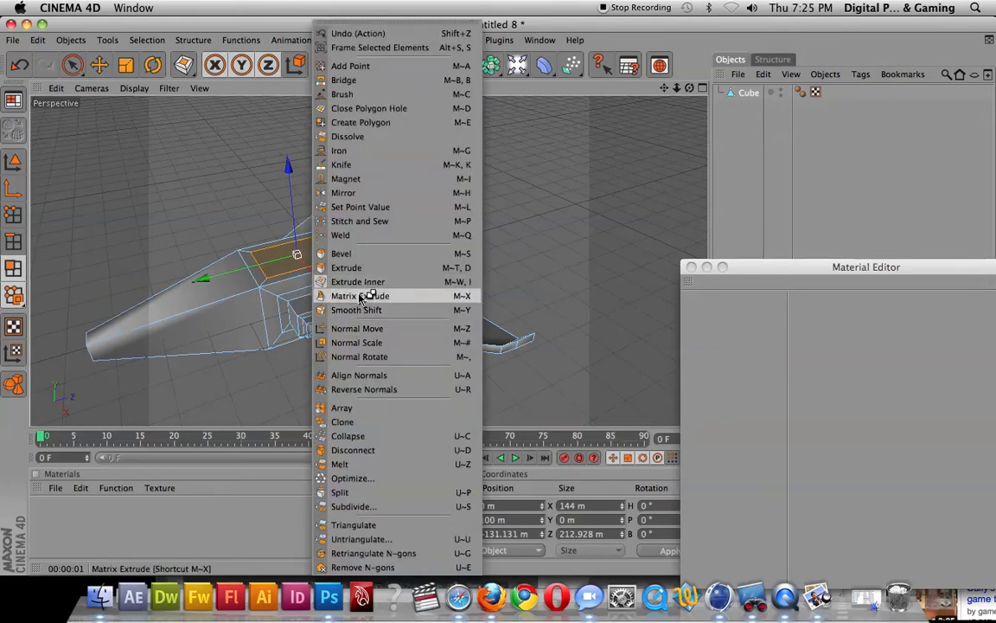
{"action": "left_click", "coordinate": [337, 254]}
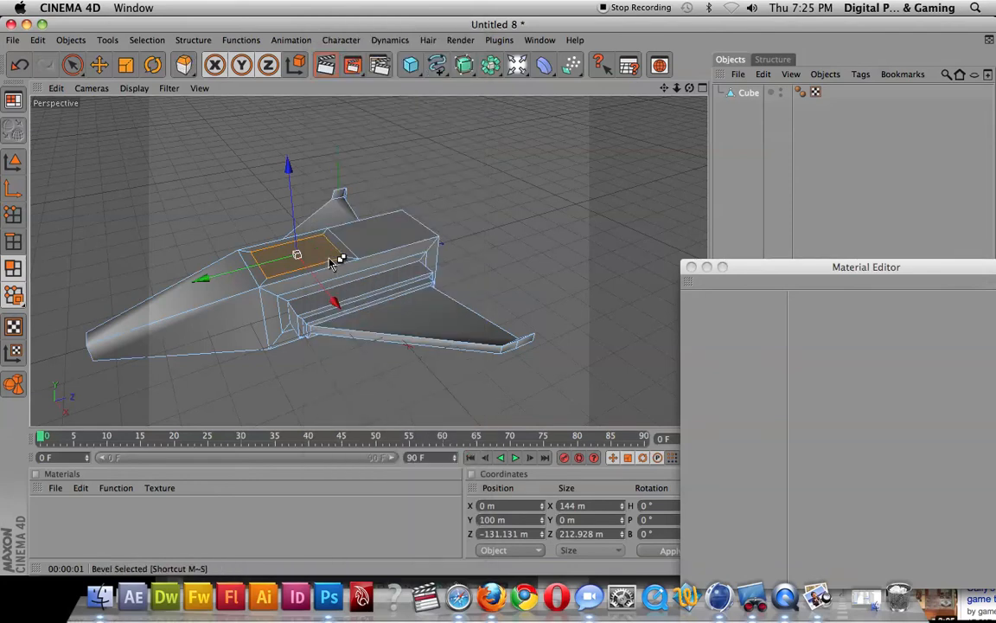
{"action": "left_click_drag", "start_coordinate": [240, 370], "coordinate": [217, 371]}
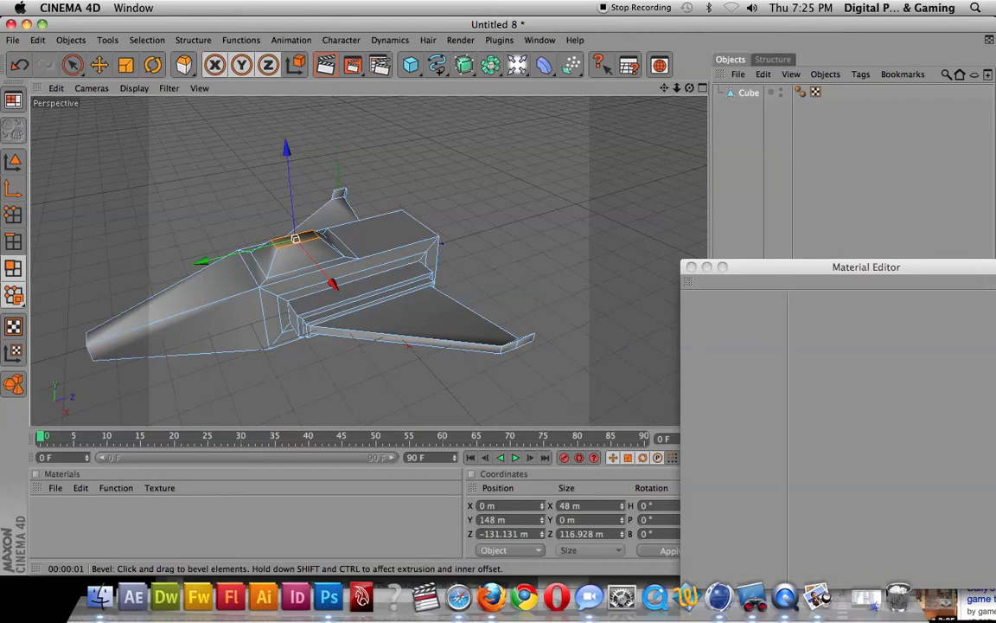
Bevel the cockpit's raised top face a second time
{"action": "left_click_drag", "start_coordinate": [205, 289], "coordinate": [204, 235], "text": "alt"}
{"action": "left_click_drag", "start_coordinate": [204, 327], "coordinate": [195, 338], "text": "alt"}
{"action": "right_click", "coordinate": [259, 345]}
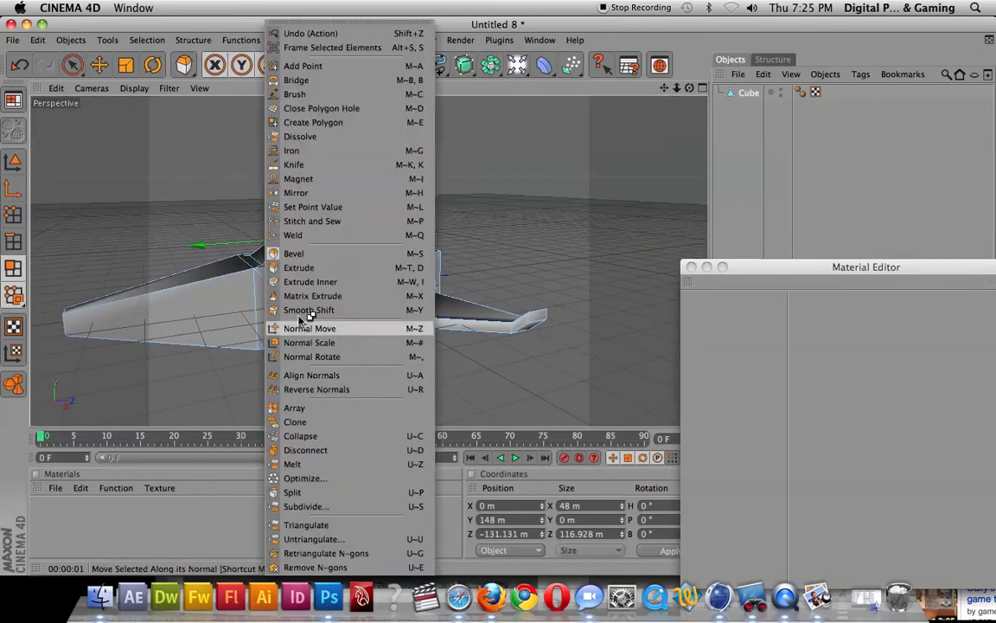
{"action": "left_click", "coordinate": [317, 250]}
{"action": "left_click_drag", "start_coordinate": [296, 238], "coordinate": [315, 238]}
Select the rear half of the body's top face, behind the cockpit
{"action": "left_click_drag", "start_coordinate": [286, 336], "coordinate": [281, 373], "text": "alt"}
{"action": "left_click", "coordinate": [420, 253]}
{"action": "left_click_drag", "start_coordinate": [421, 251], "coordinate": [455, 289], "text": "alt"}
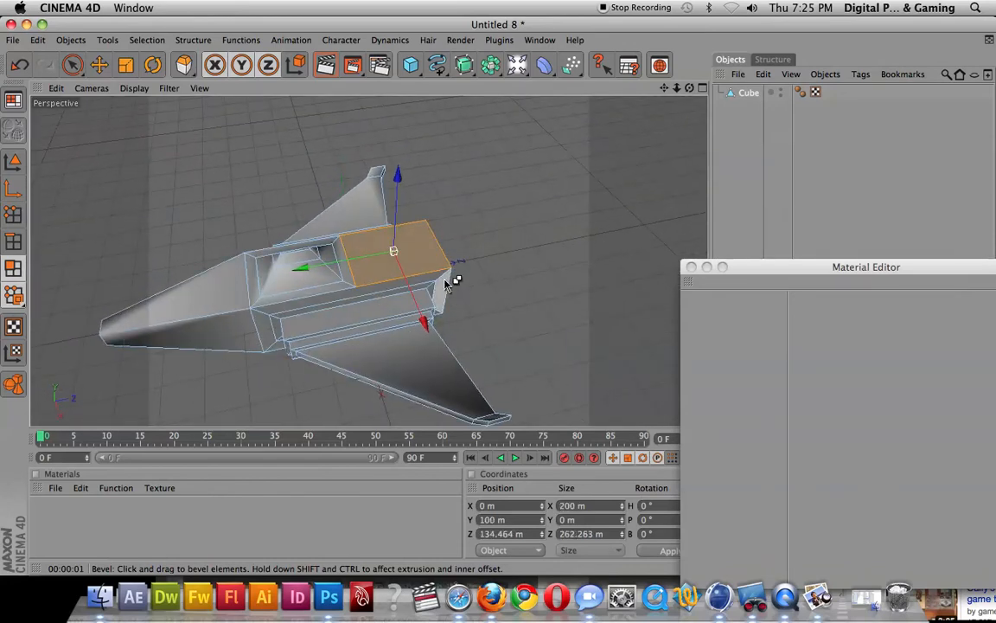
Try to extrude the rear top face straight up to Y 327 m and undo it
{"action": "right_click", "coordinate": [421, 252]}
{"action": "left_click", "coordinate": [486, 269]}
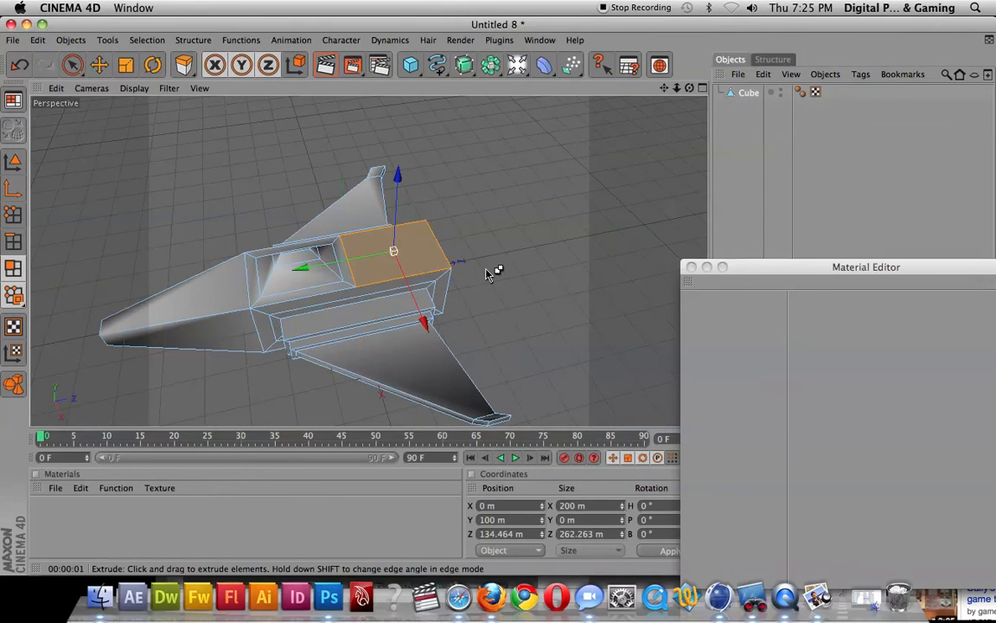
{"action": "left_click_drag", "start_coordinate": [487, 274], "coordinate": [493, 271], "text": "alt"}
{"action": "right_click", "coordinate": [410, 259]}
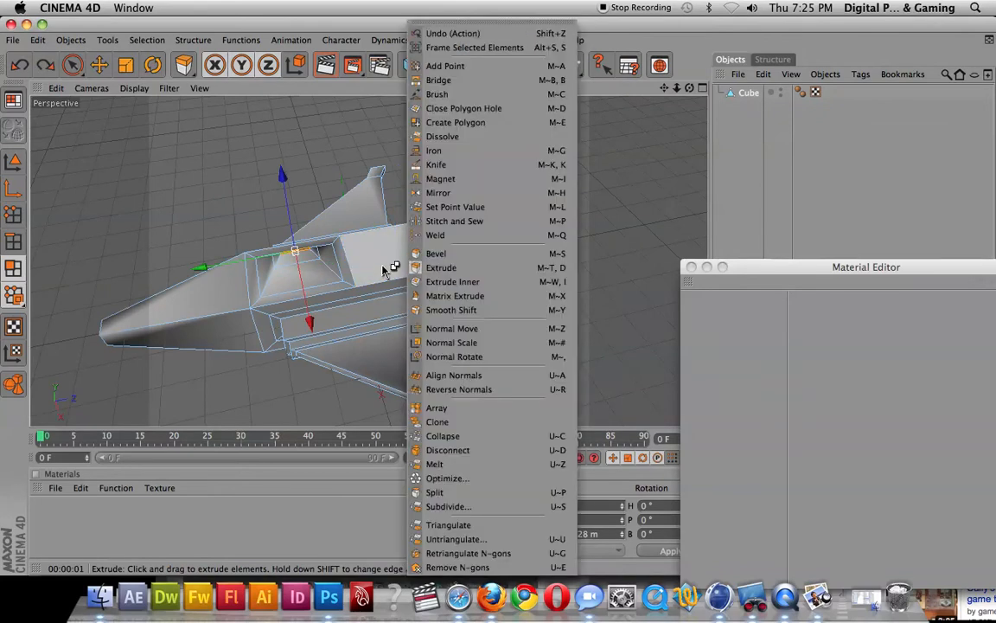
{"action": "left_click", "coordinate": [389, 269]}
{"action": "left_click_drag", "start_coordinate": [419, 263], "coordinate": [422, 230], "text": "alt"}
{"action": "right_click", "coordinate": [426, 237]}
{"action": "left_click", "coordinate": [471, 270]}
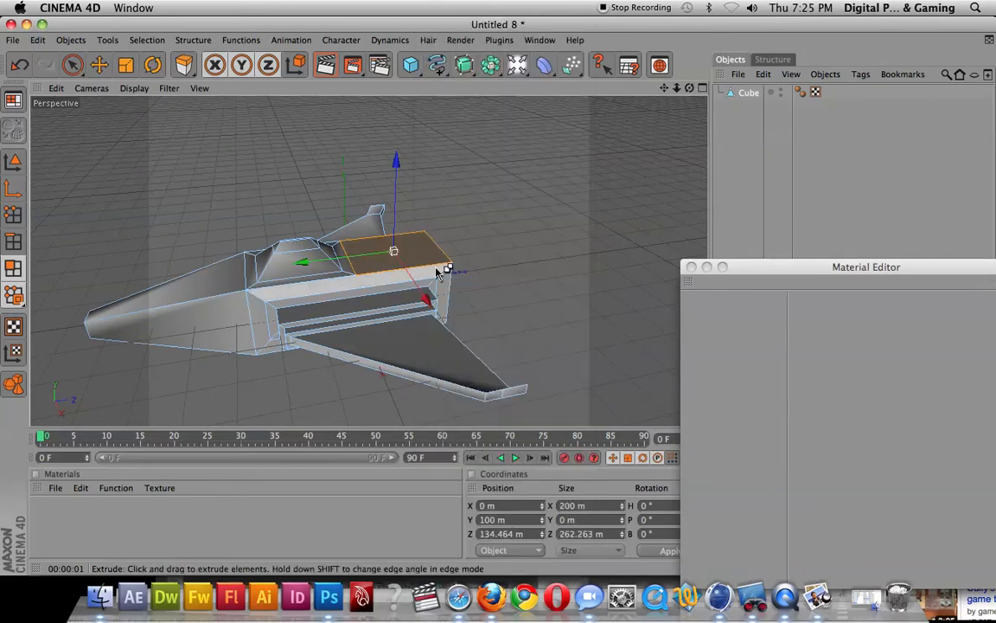
{"action": "left_click_drag", "start_coordinate": [508, 263], "coordinate": [621, 263]}
{"action": "left_click_drag", "start_coordinate": [395, 203], "coordinate": [397, 171]}
{"action": "left_click_drag", "start_coordinate": [397, 171], "coordinate": [484, 268], "text": "alt"}
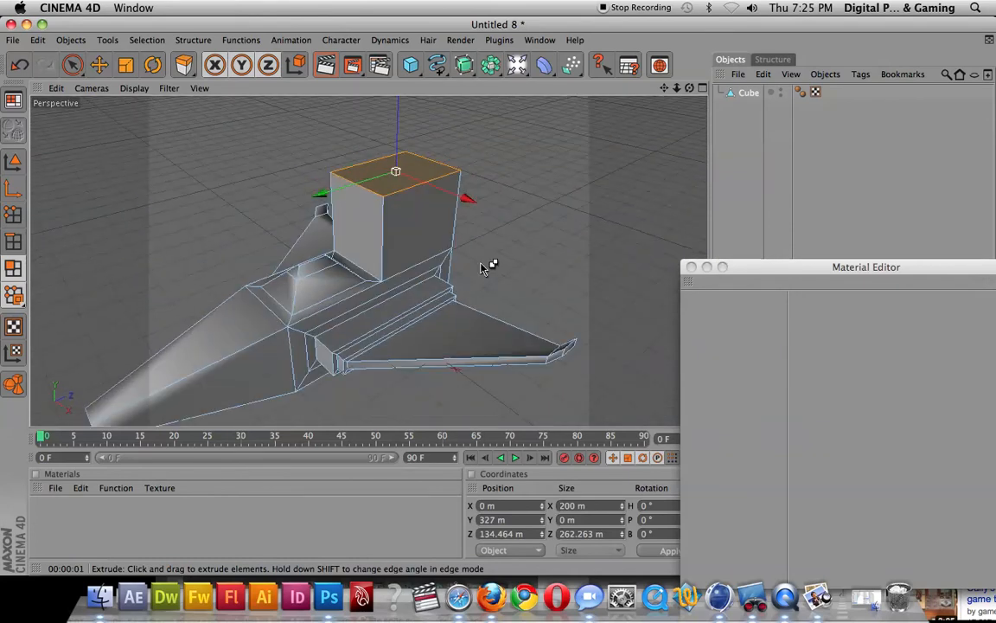
{"action": "key", "text": "super+z"}
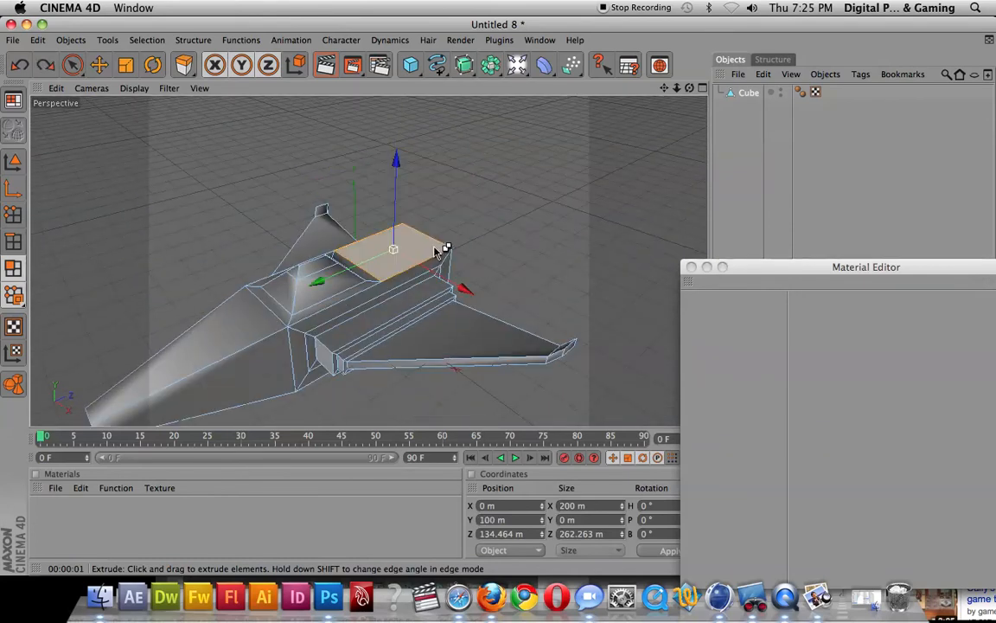
Inset the rear top face with Extrude Inner to about 128 m by 190 m
{"action": "right_click", "coordinate": [441, 250]}
{"action": "left_click", "coordinate": [534, 282]}
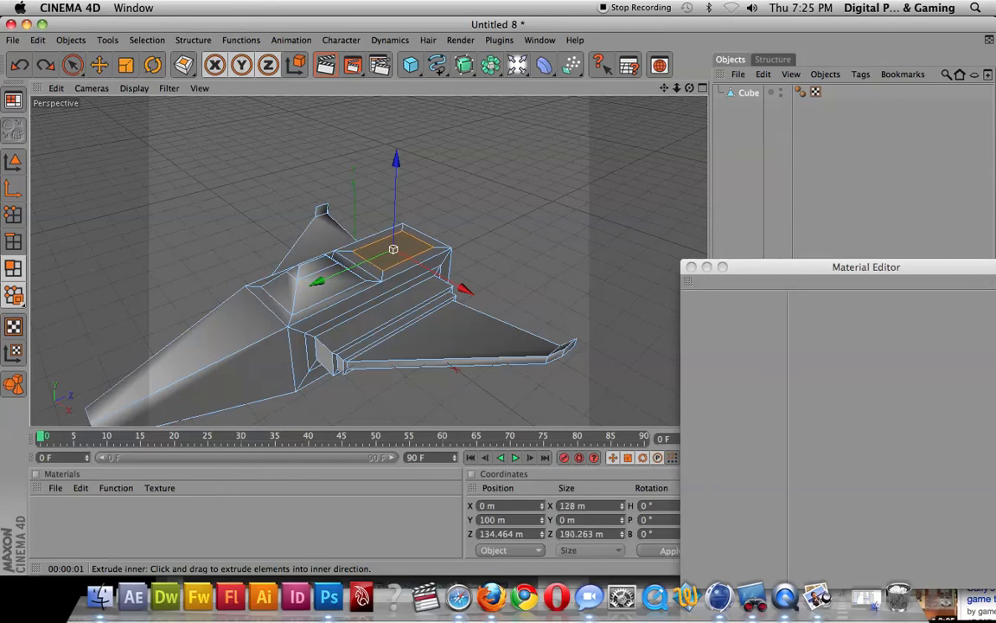
Scale the inset rear deck face along X into a narrow strip about 31 m wide
{"action": "left_click_drag", "start_coordinate": [568, 253], "coordinate": [547, 300], "text": "alt"}
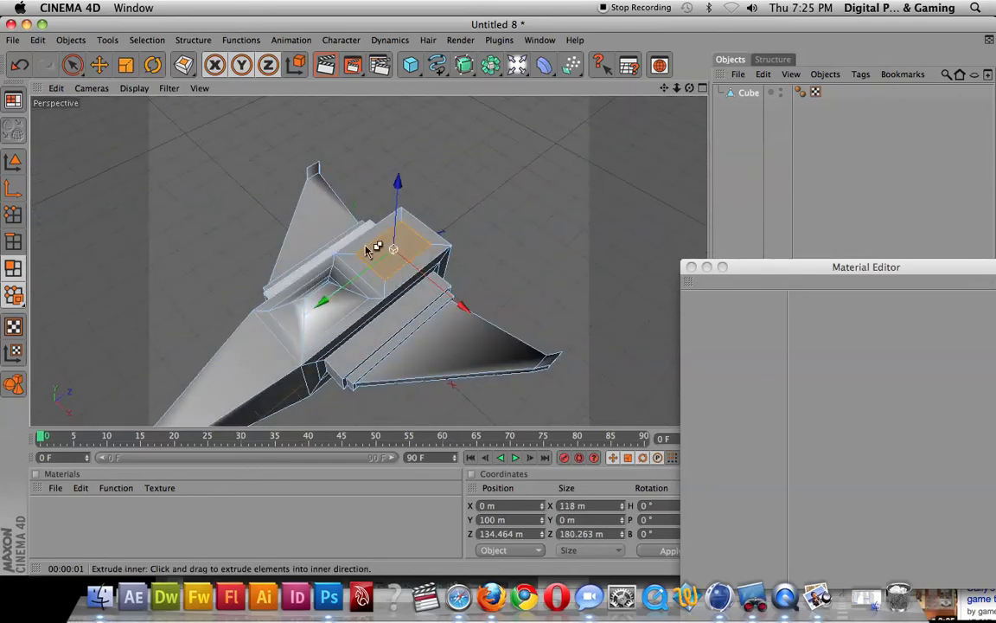
{"action": "left_click", "coordinate": [127, 68]}
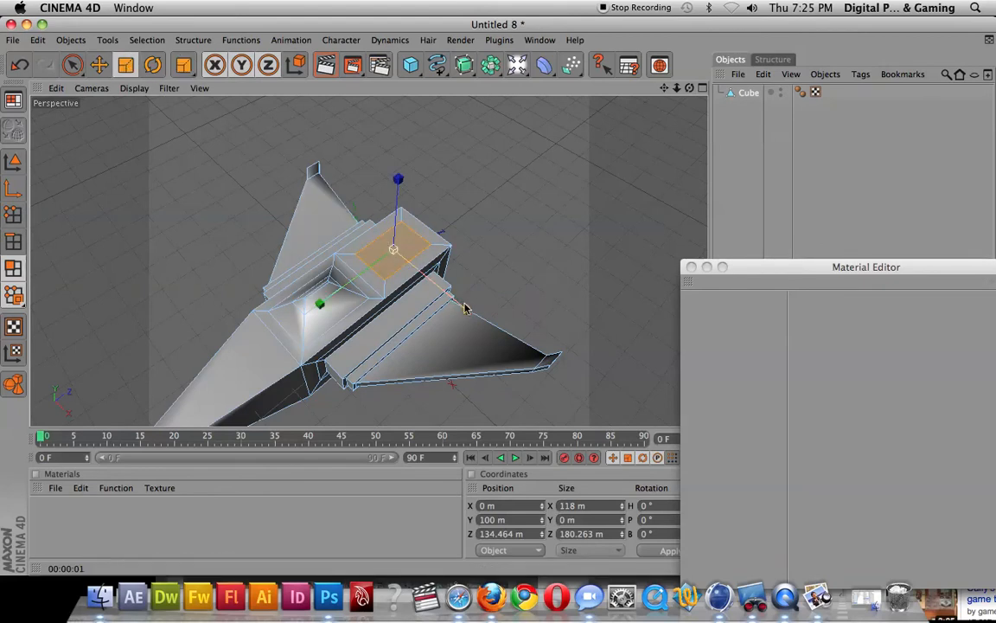
{"action": "left_click_drag", "start_coordinate": [465, 309], "coordinate": [468, 313]}
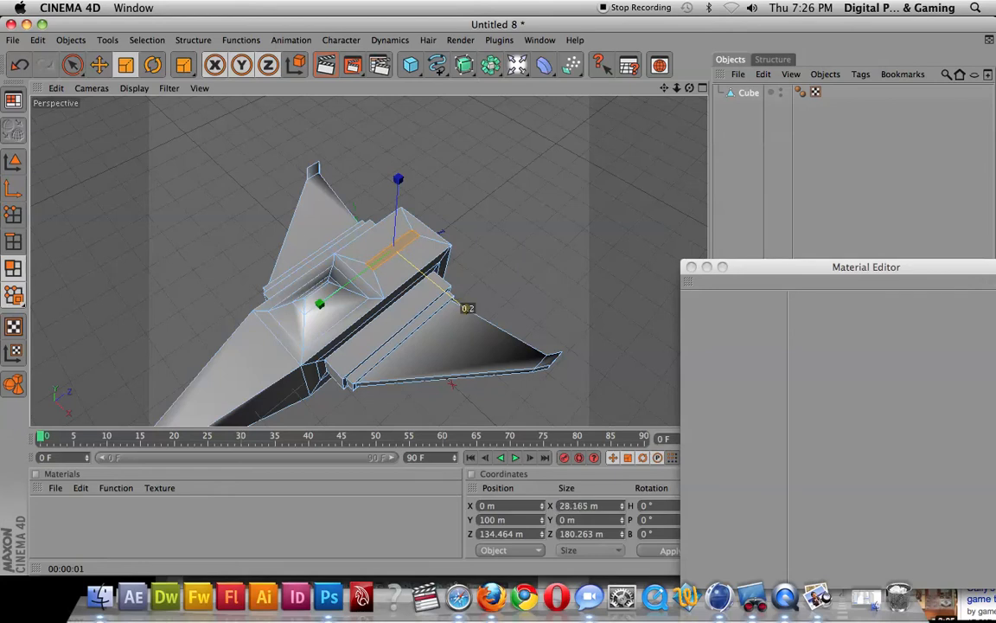
{"action": "left_click_drag", "start_coordinate": [505, 265], "coordinate": [447, 268], "text": "alt"}
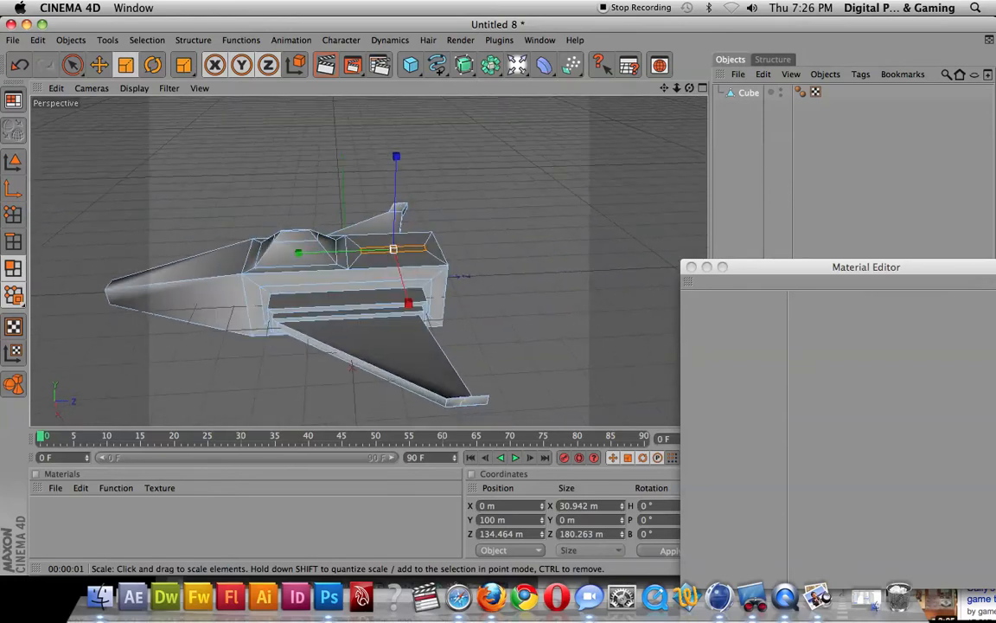
Raise the narrow deck strip to Y about 111 m and extrude it up to Y about 282 m as a tail fin
{"action": "left_click", "coordinate": [100, 66]}
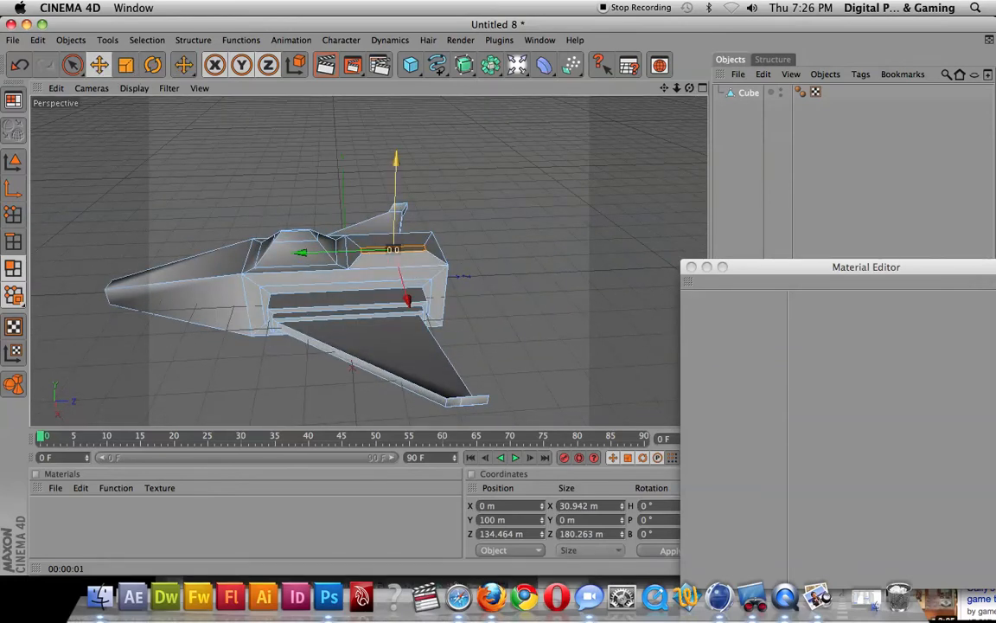
{"action": "left_click_drag", "start_coordinate": [394, 231], "coordinate": [394, 228]}
{"action": "mouse_move", "coordinate": [490, 274]}
{"action": "left_mouse_down", "text": "alt"}
{"action": "mouse_move", "coordinate": [484, 207]}
{"action": "mouse_move", "coordinate": [441, 212]}
{"action": "mouse_move", "coordinate": [494, 257]}
{"action": "left_mouse_up", "text": "alt"}
{"action": "right_click", "coordinate": [507, 240]}
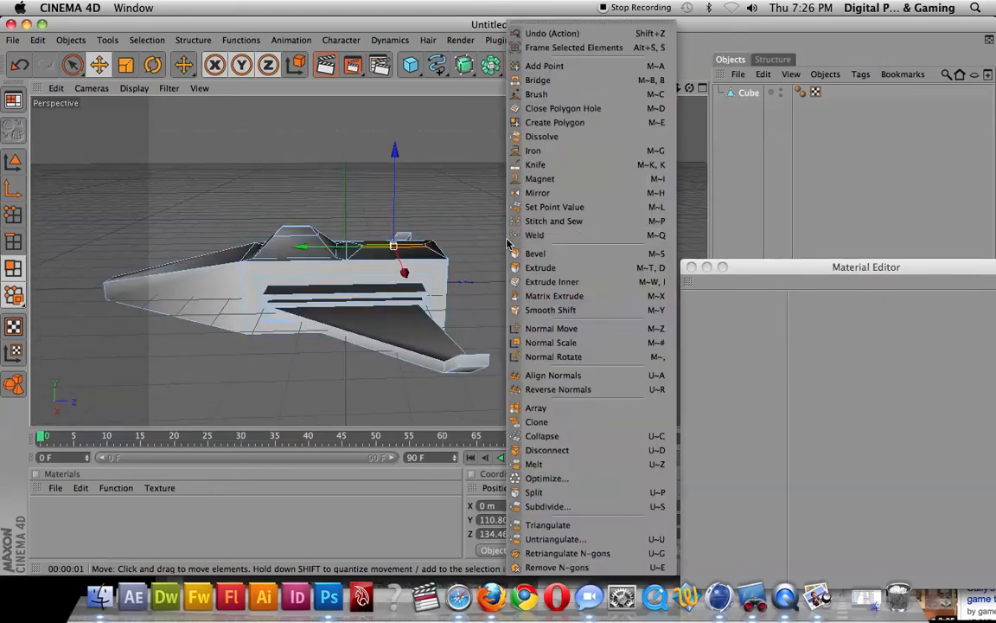
{"action": "left_click", "coordinate": [545, 267]}
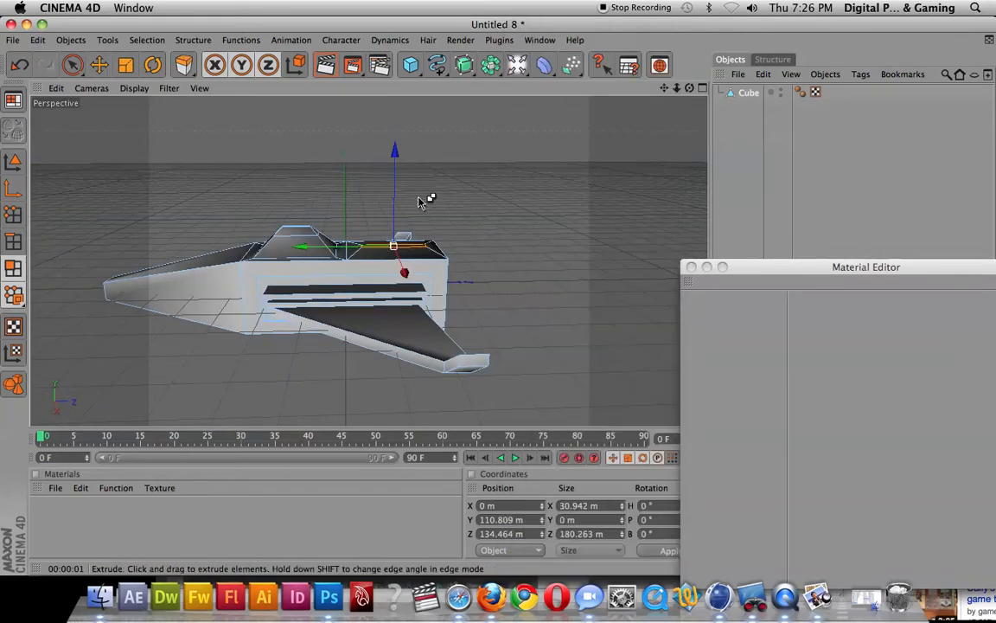
{"action": "left_click_drag", "start_coordinate": [404, 265], "coordinate": [406, 198]}
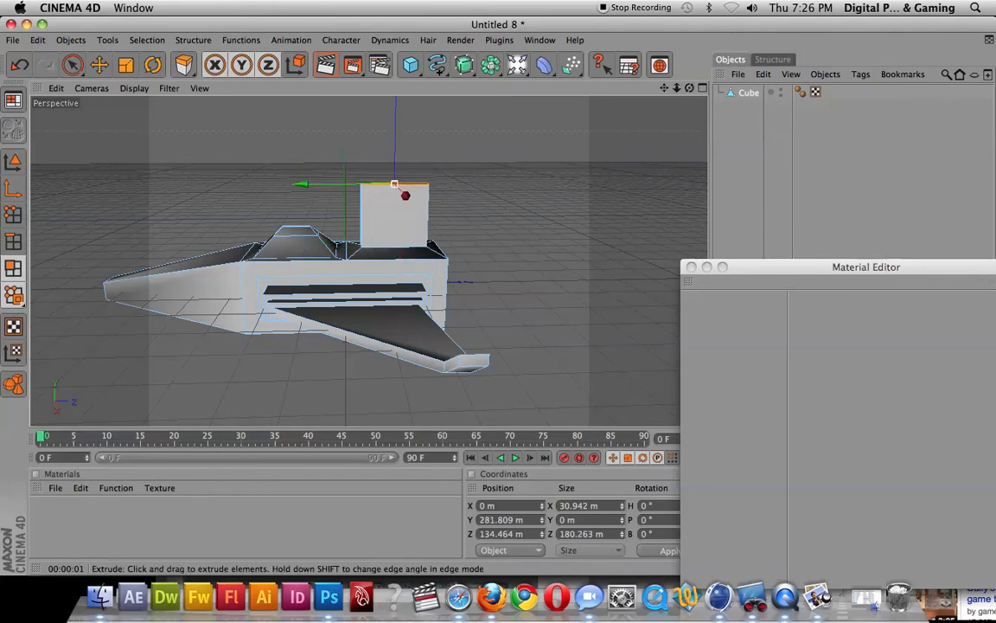
Sweep the tail fin backwards by moving its top face along Z to about 270 m
{"action": "left_click_drag", "start_coordinate": [401, 241], "coordinate": [485, 255], "text": "alt"}
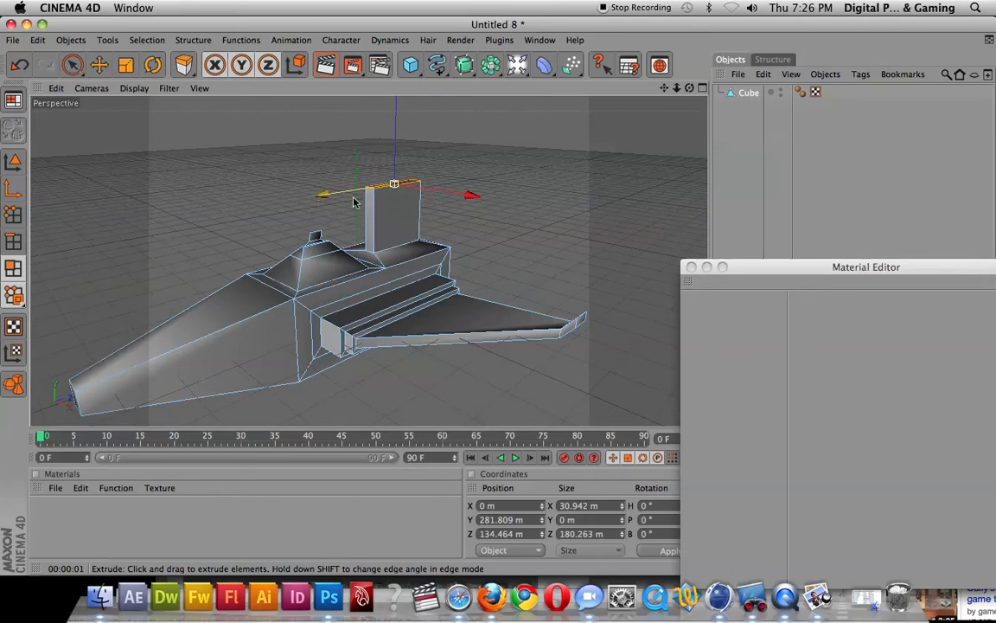
{"action": "left_click_drag", "start_coordinate": [380, 188], "coordinate": [405, 185]}
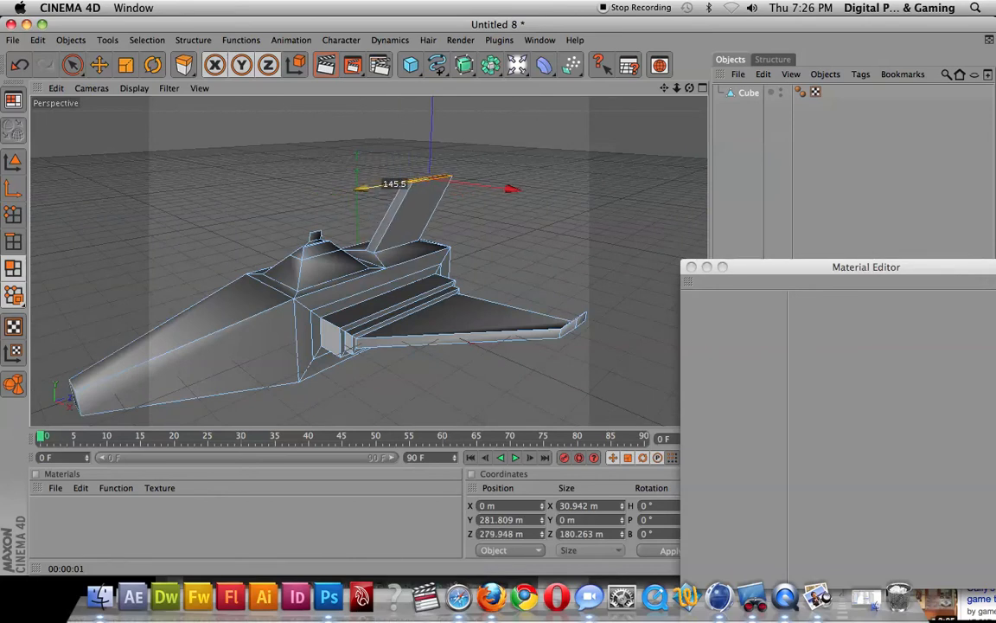
{"action": "left_click_drag", "start_coordinate": [446, 249], "coordinate": [410, 249], "text": "alt"}
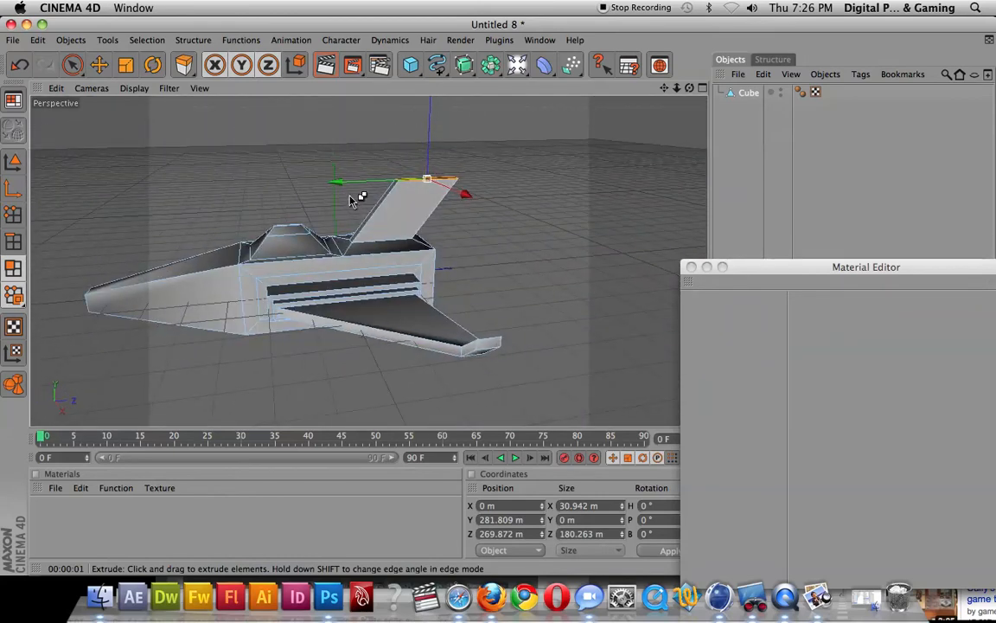
Select the square front faces of both wing-root blocks and bevel them forward into tapered tips about 28 m high
{"action": "left_click_drag", "start_coordinate": [492, 234], "coordinate": [519, 250], "text": "alt"}
{"action": "left_click_drag", "start_coordinate": [403, 260], "coordinate": [532, 264], "text": "alt"}
{"action": "left_click_drag", "start_coordinate": [406, 271], "coordinate": [329, 283], "text": "alt"}
{"action": "left_click_drag", "start_coordinate": [504, 308], "coordinate": [439, 334], "text": "alt"}
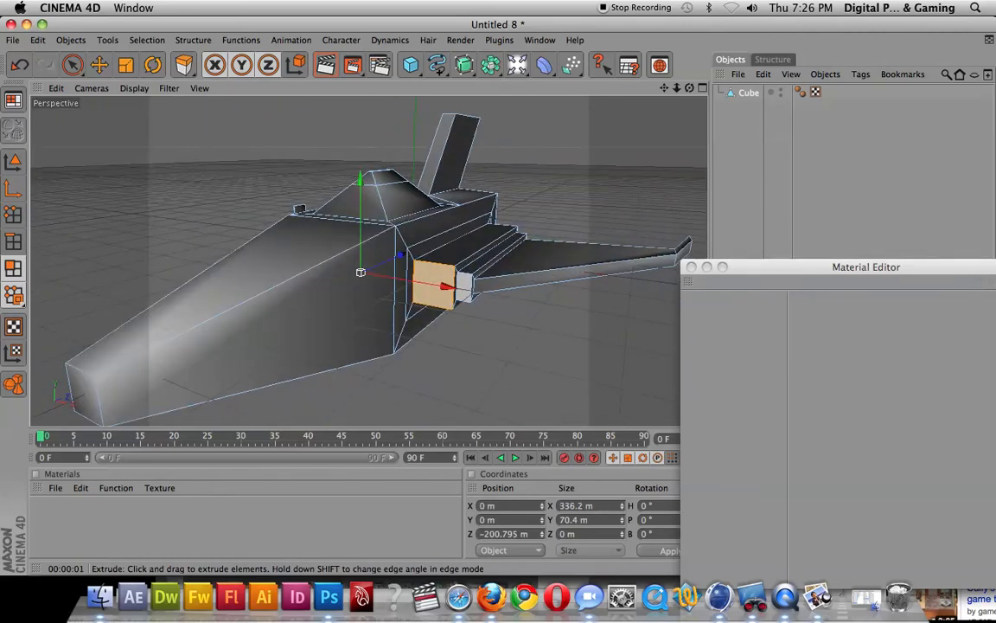
{"action": "scroll", "coordinate": [439, 334], "scroll_direction": "up", "scroll_amount": 5}
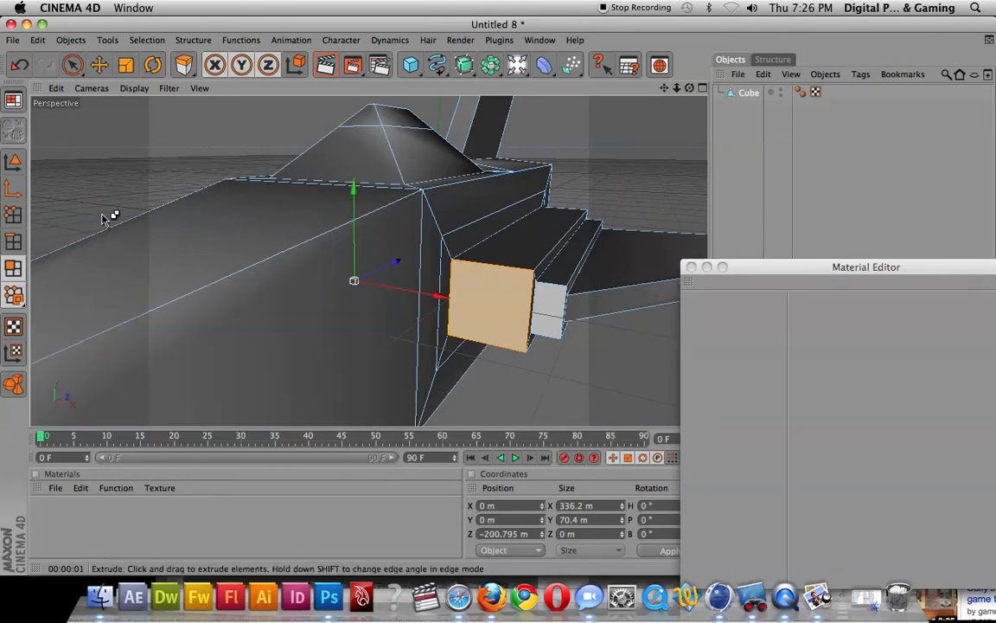
{"action": "right_click", "coordinate": [508, 305]}
{"action": "left_click", "coordinate": [553, 318]}
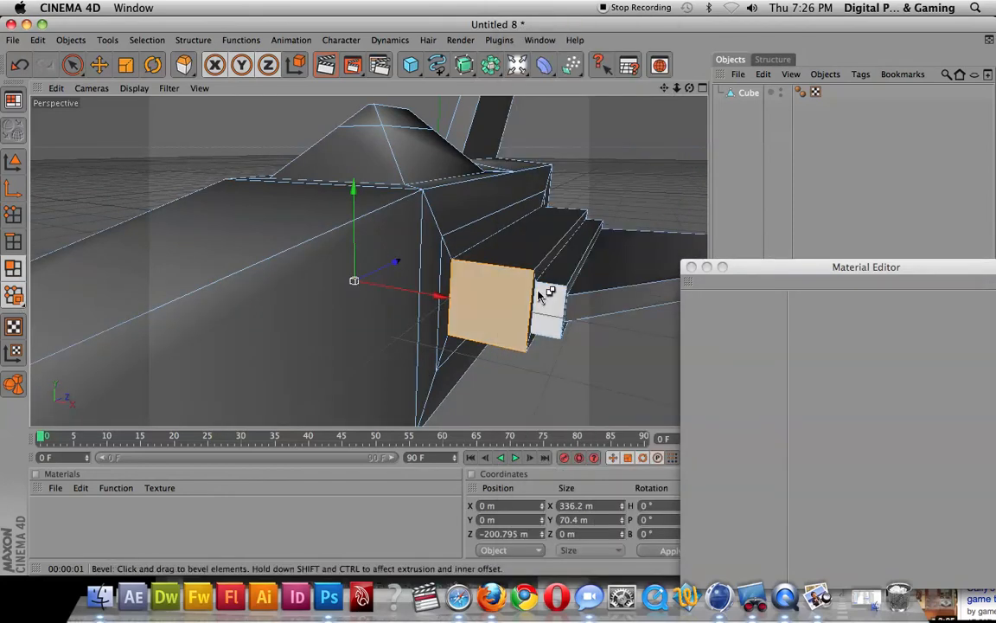
{"action": "left_click_drag", "start_coordinate": [507, 394], "coordinate": [571, 395]}
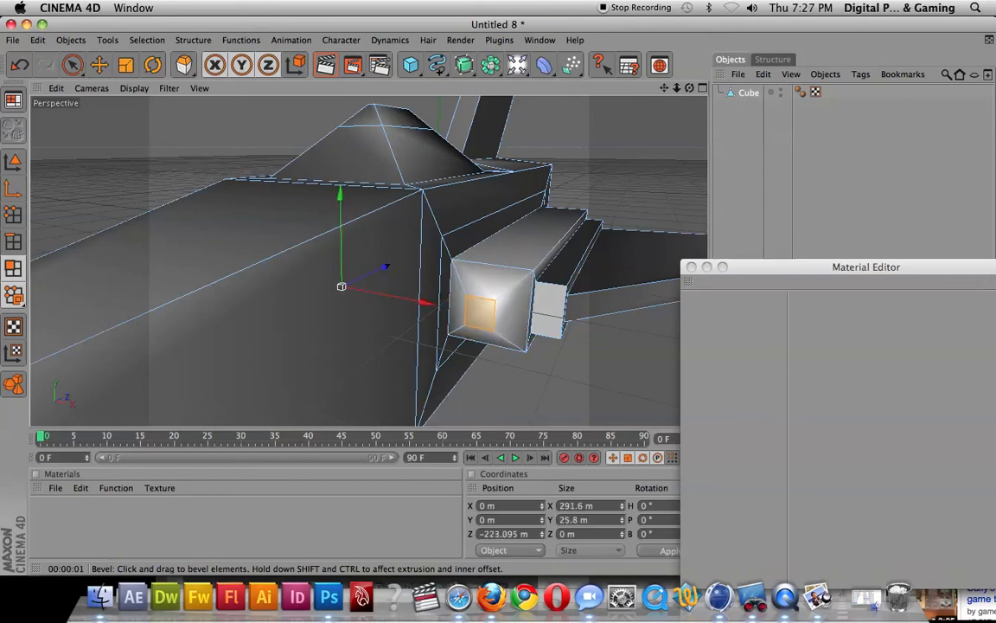
Inset the small front faces of both tapered tips with Extrude Inner to about 22 m high
{"action": "left_click_drag", "start_coordinate": [428, 339], "coordinate": [224, 321], "text": "alt"}
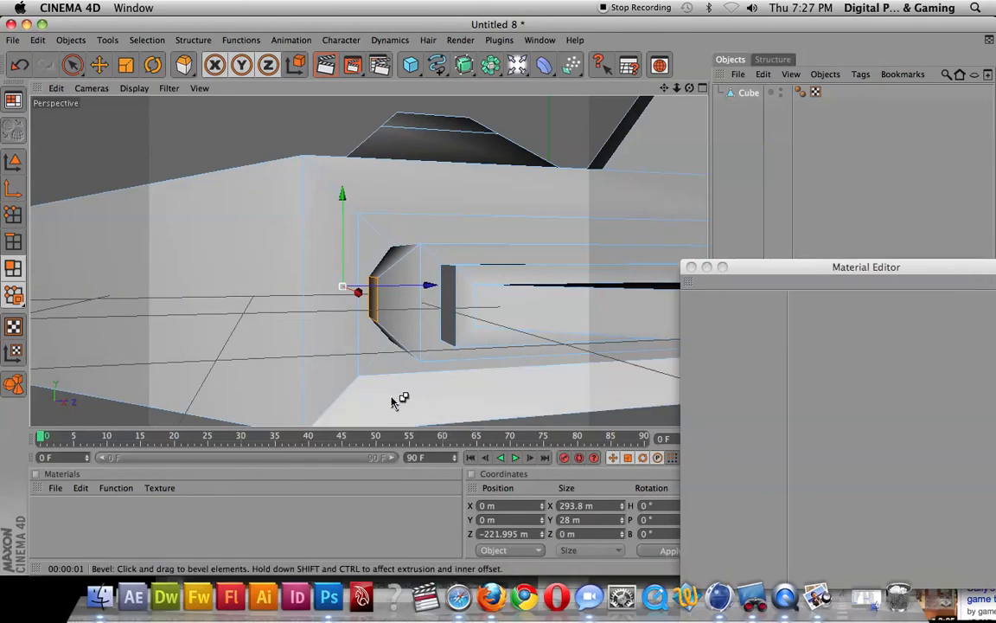
{"action": "right_click", "coordinate": [376, 311]}
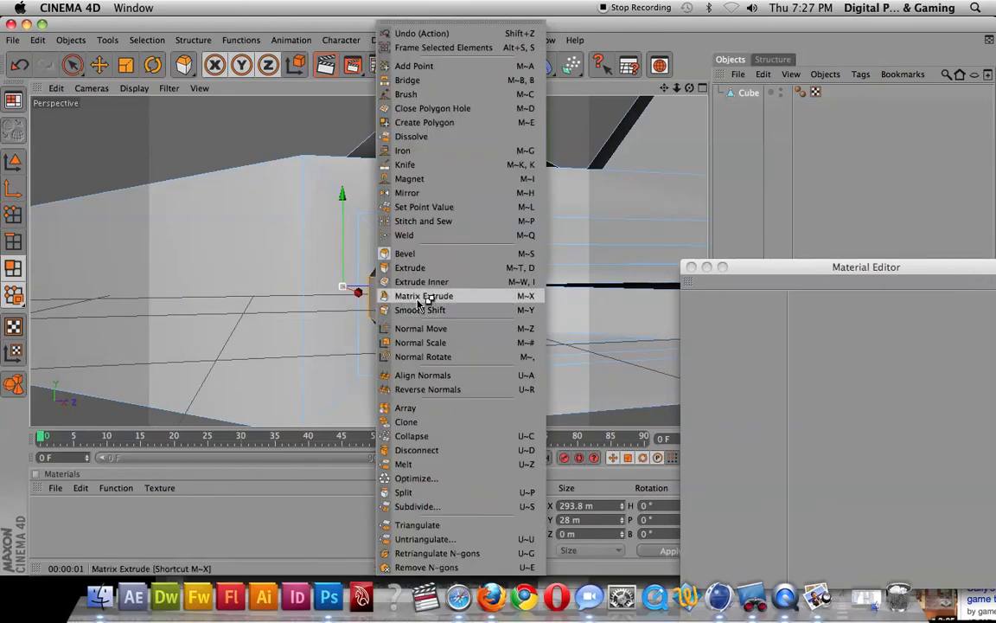
{"action": "left_click", "coordinate": [386, 288]}
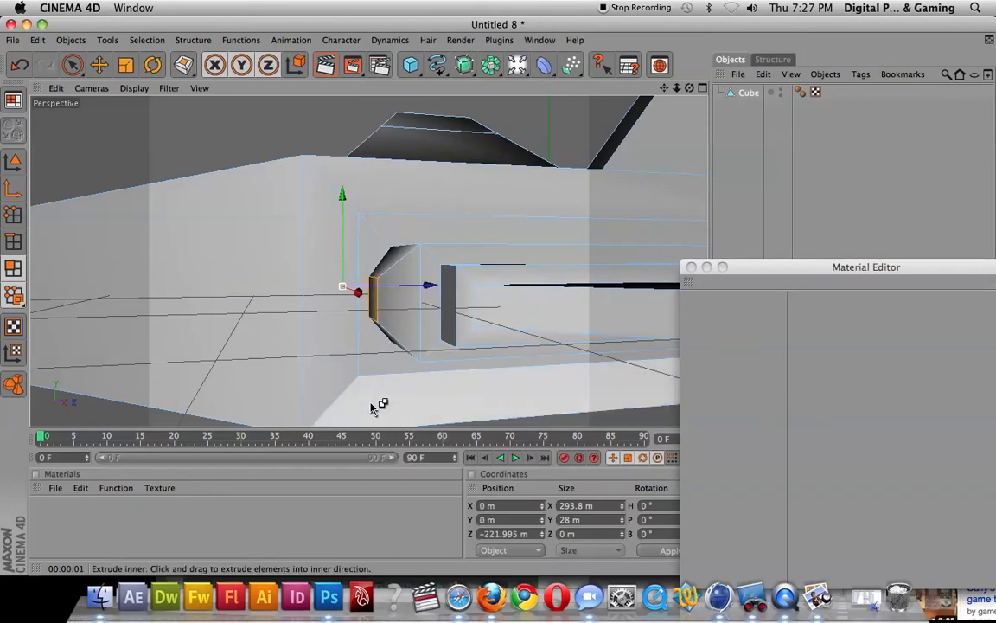
{"action": "left_click_drag", "start_coordinate": [399, 407], "coordinate": [434, 388]}
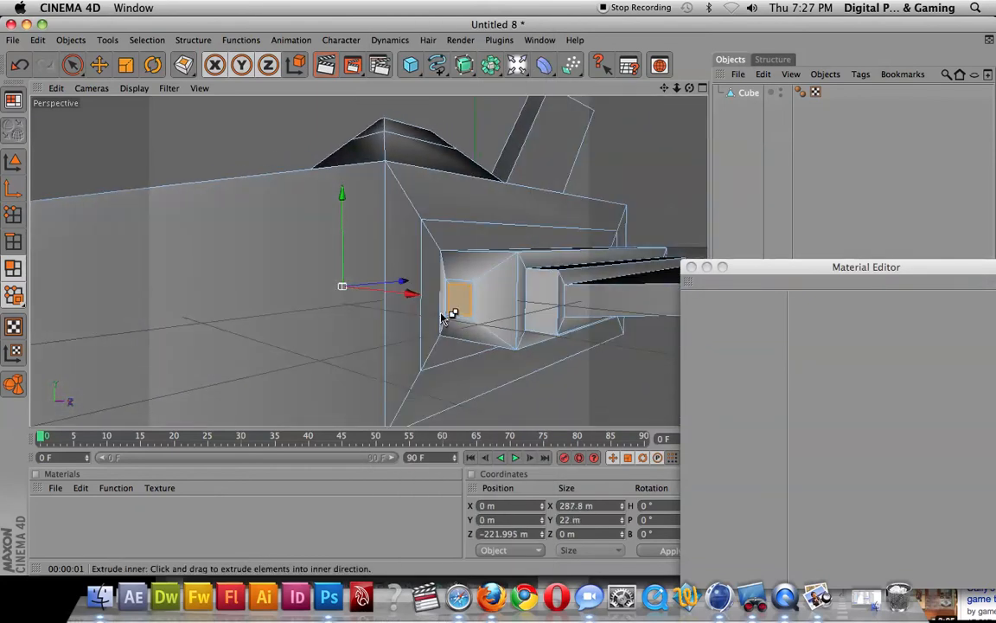
Try to bevel the inset faces at the front of both tapered tips
{"action": "right_click", "coordinate": [536, 402]}
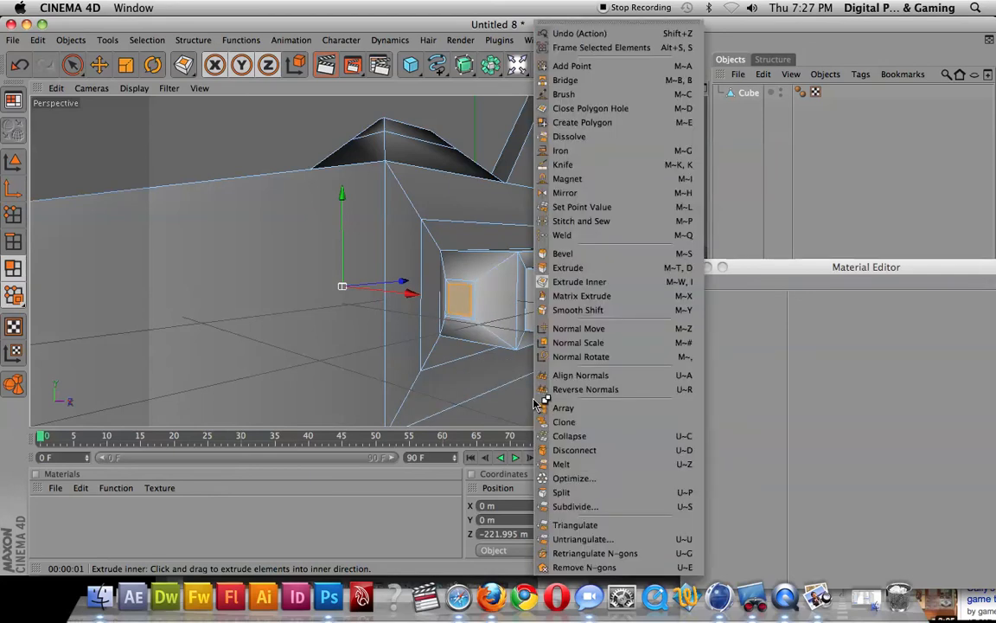
{"action": "left_click", "coordinate": [528, 254]}
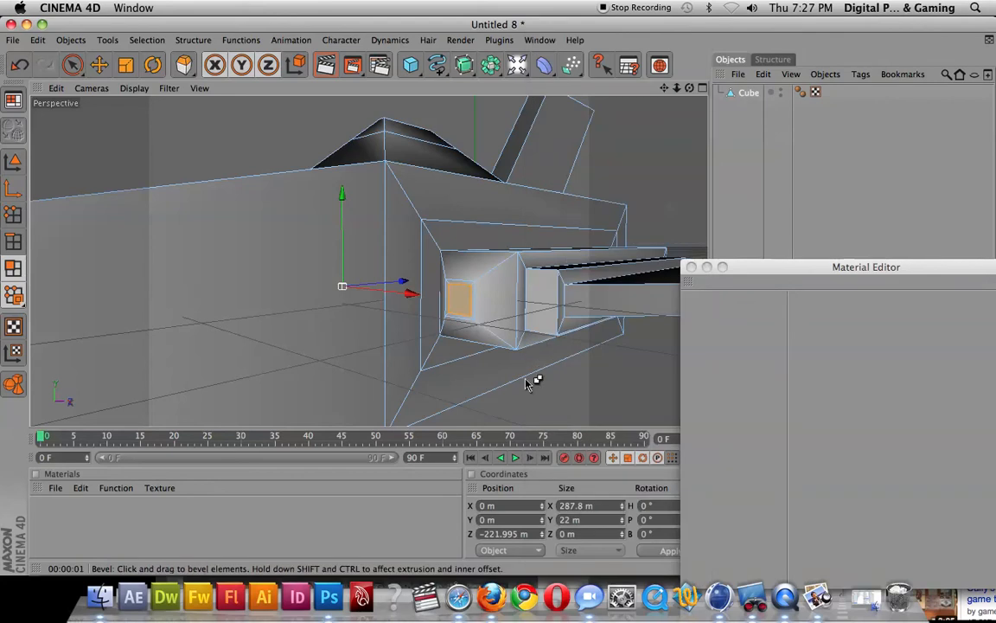
{"action": "left_click_drag", "start_coordinate": [527, 277], "coordinate": [567, 277]}
{"action": "left_click_drag", "start_coordinate": [536, 397], "coordinate": [558, 395]}
Inset the tip faces again to about 18 m high and push them inward to Z about -192 m
{"action": "right_click", "coordinate": [572, 382]}
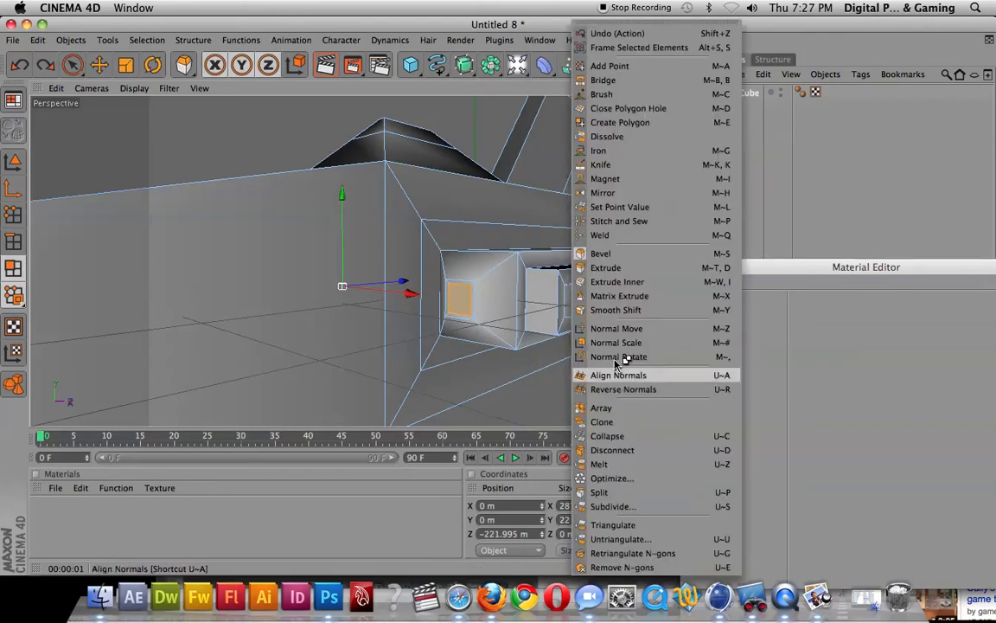
{"action": "left_click", "coordinate": [678, 281]}
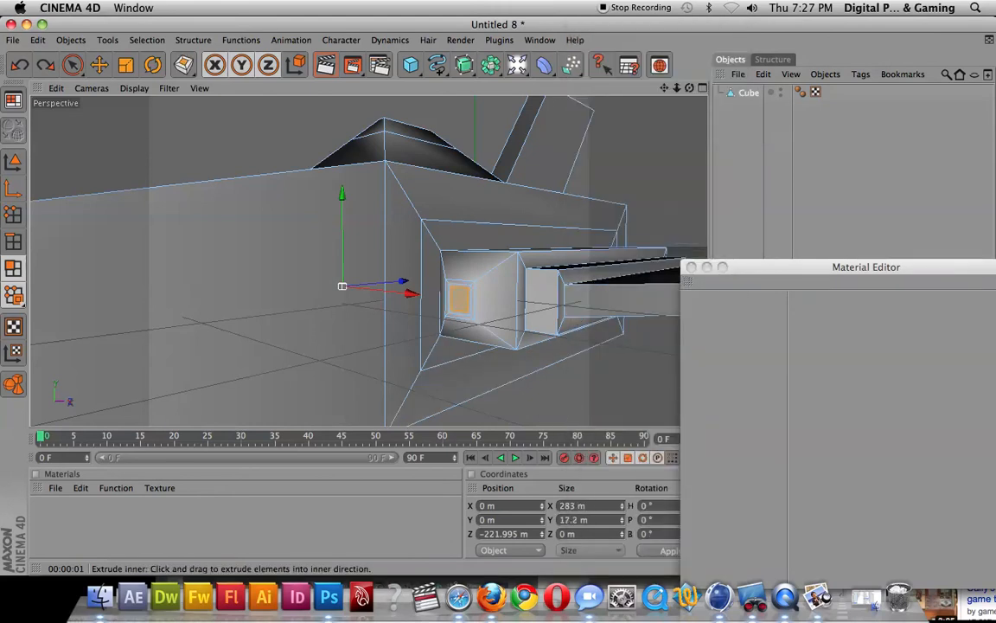
{"action": "left_click_drag", "start_coordinate": [406, 281], "coordinate": [425, 279]}
{"action": "right_click", "coordinate": [507, 318]}
{"action": "left_click", "coordinate": [683, 345]}
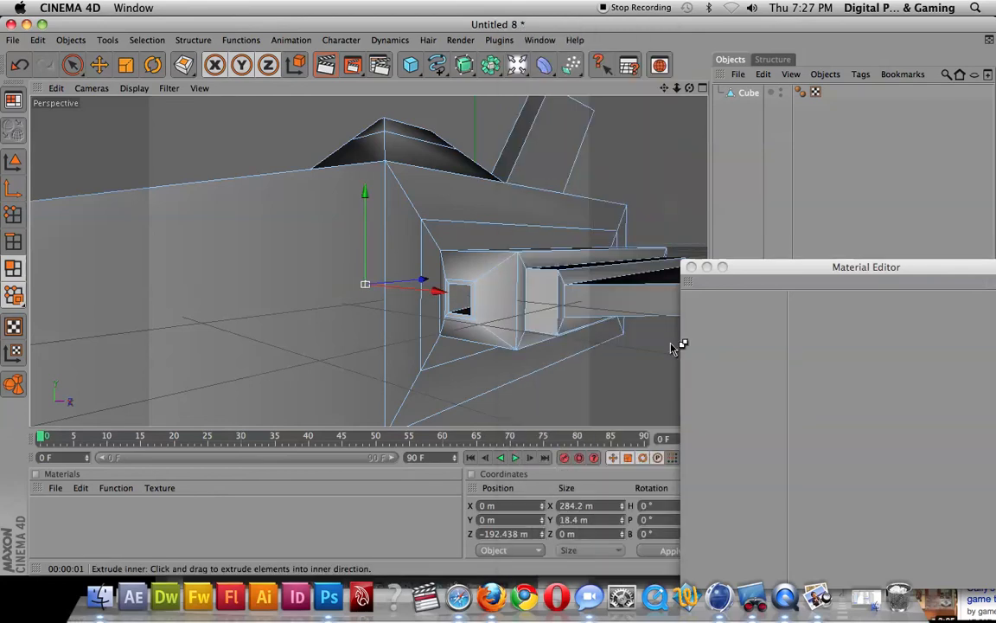
Close the Material Editor and, in the Front view, box-select the points around the recessed openings of both tips in point mode
{"action": "left_click_drag", "start_coordinate": [512, 374], "coordinate": [363, 350], "text": "alt"}
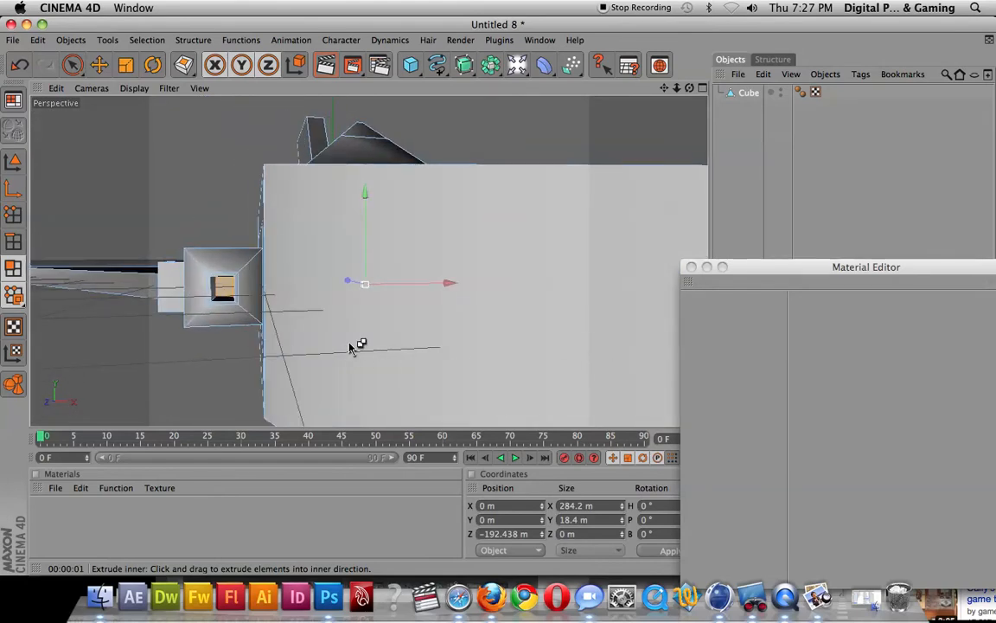
{"action": "middle_click", "coordinate": [363, 346]}
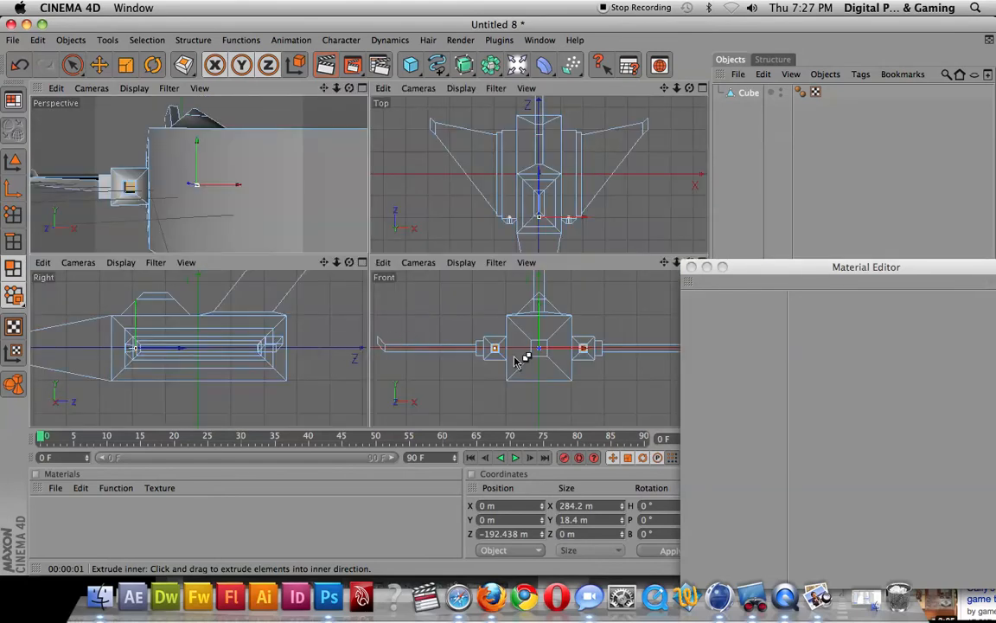
{"action": "middle_click", "coordinate": [432, 356]}
{"action": "scroll", "coordinate": [389, 318], "scroll_direction": "up", "scroll_amount": 6}
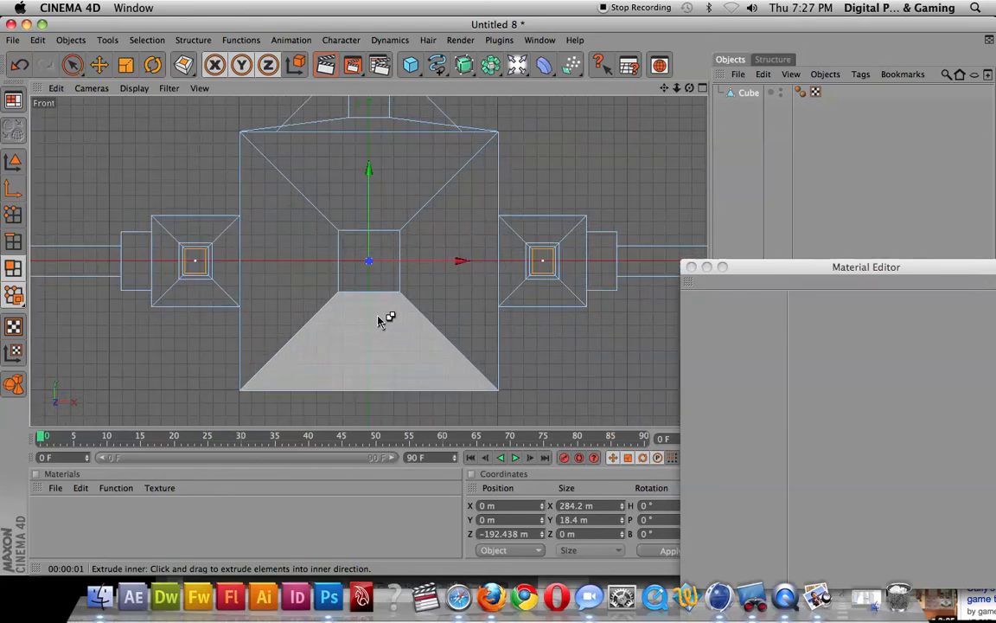
{"action": "left_click", "coordinate": [13, 214]}
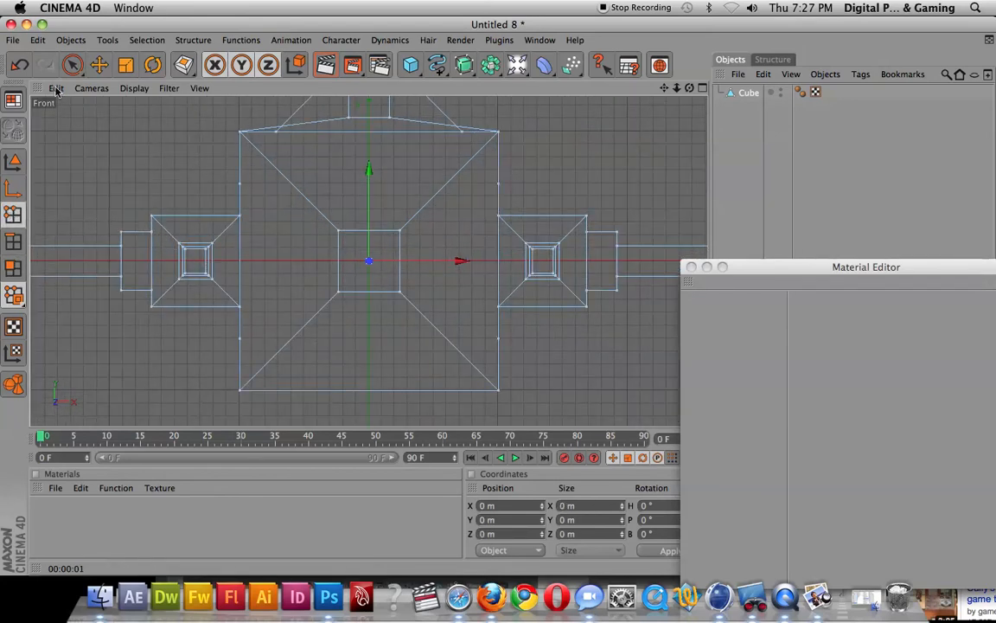
{"action": "left_click_drag", "start_coordinate": [76, 67], "coordinate": [116, 69]}
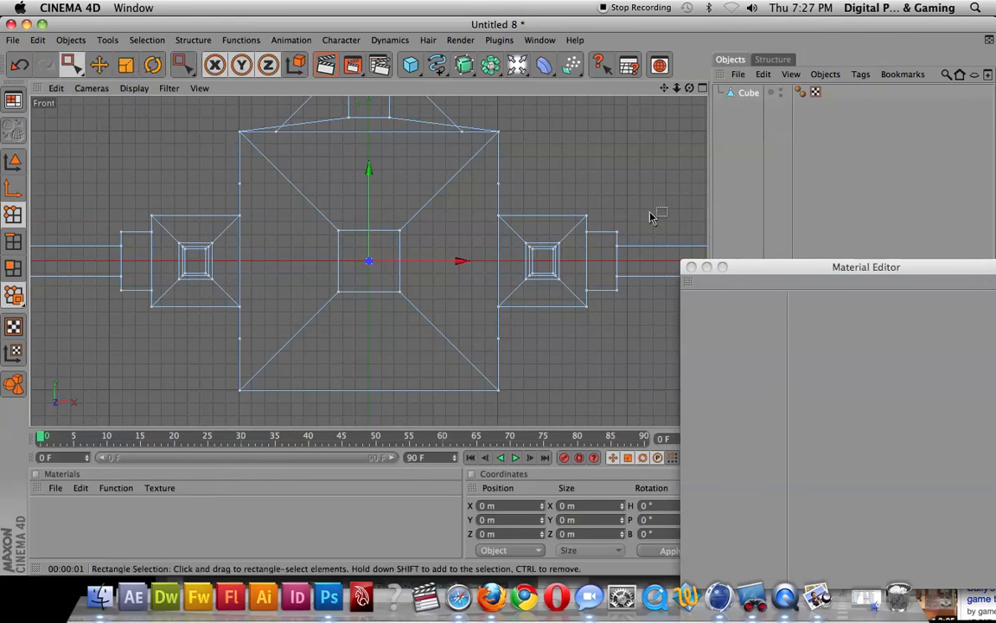
{"action": "left_click", "coordinate": [691, 267]}
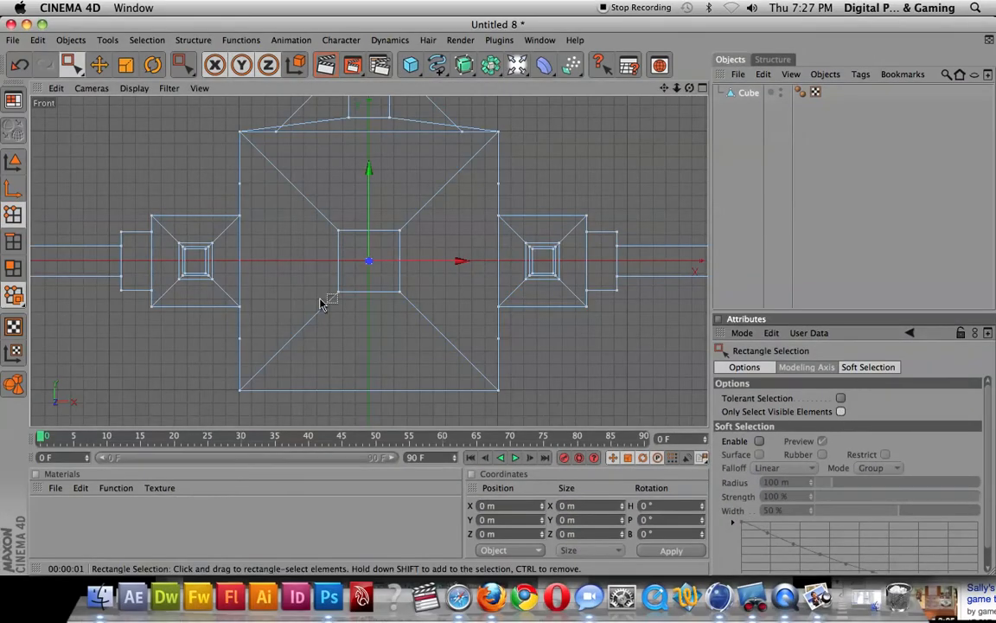
{"action": "left_click_drag", "start_coordinate": [157, 213], "coordinate": [206, 274]}
{"action": "left_click_drag", "start_coordinate": [537, 247], "coordinate": [581, 290], "text": "shift"}
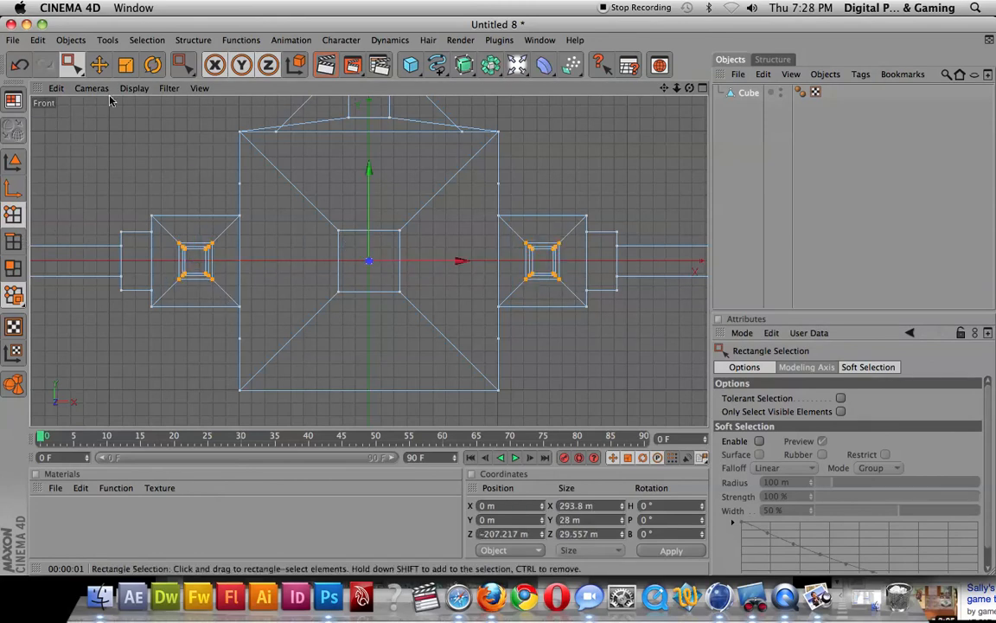
Scale the selected opening points along Y to about 20 m high, undoing the extra scaling
{"action": "left_click", "coordinate": [124, 66]}
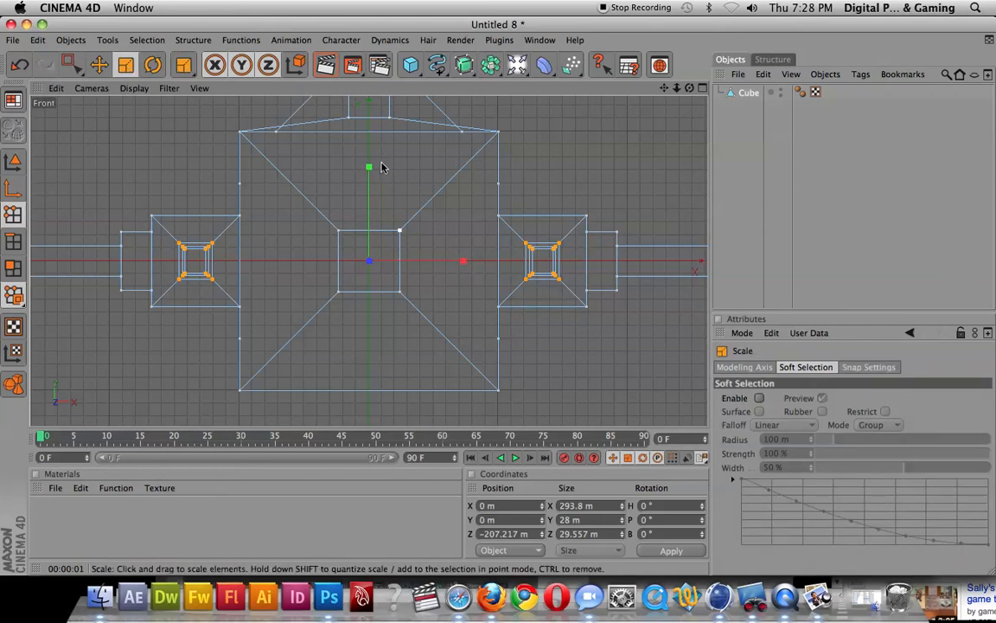
{"action": "mouse_move", "coordinate": [370, 168]}
{"action": "left_mouse_down"}
{"action": "mouse_move", "coordinate": [358, 169]}
{"action": "mouse_move", "coordinate": [372, 166]}
{"action": "left_mouse_up"}
{"action": "left_click_drag", "start_coordinate": [461, 261], "coordinate": [463, 262]}
{"action": "key", "text": "super+z"}
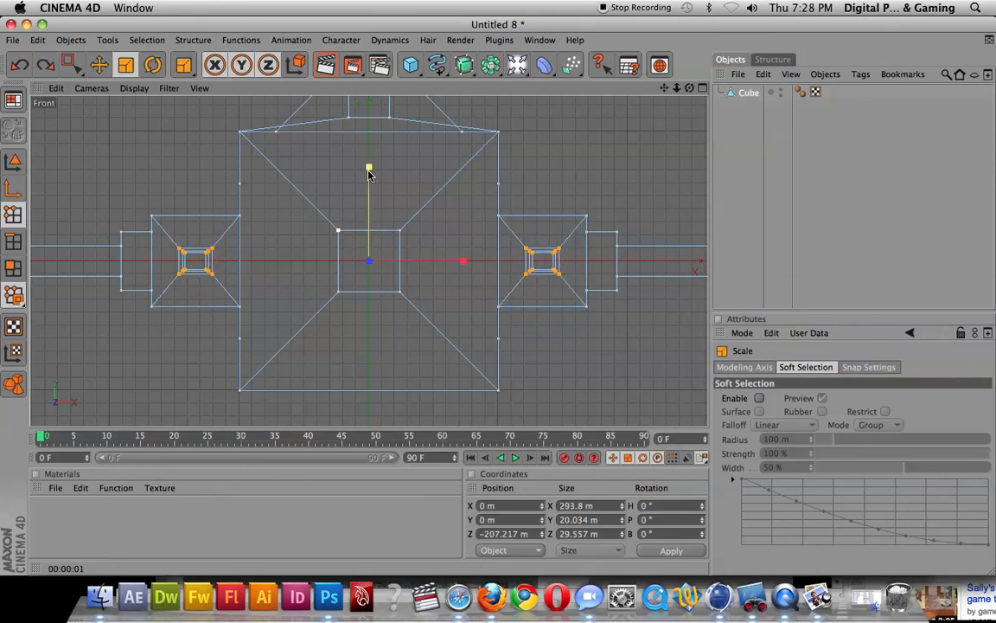
{"action": "middle_click", "coordinate": [503, 218]}
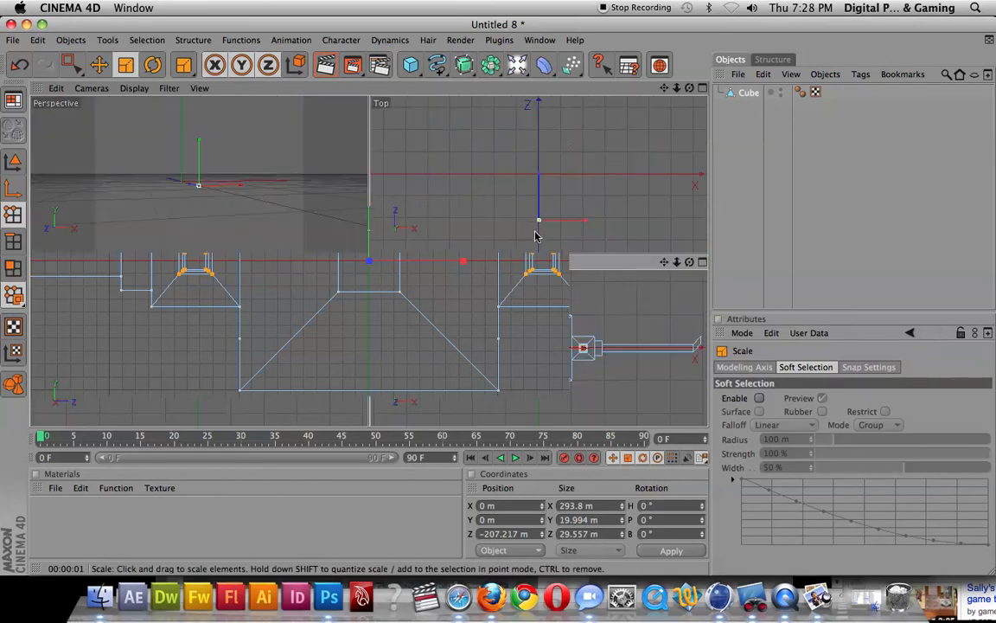
{"action": "middle_click", "coordinate": [418, 204]}
{"action": "middle_click", "coordinate": [459, 275]}
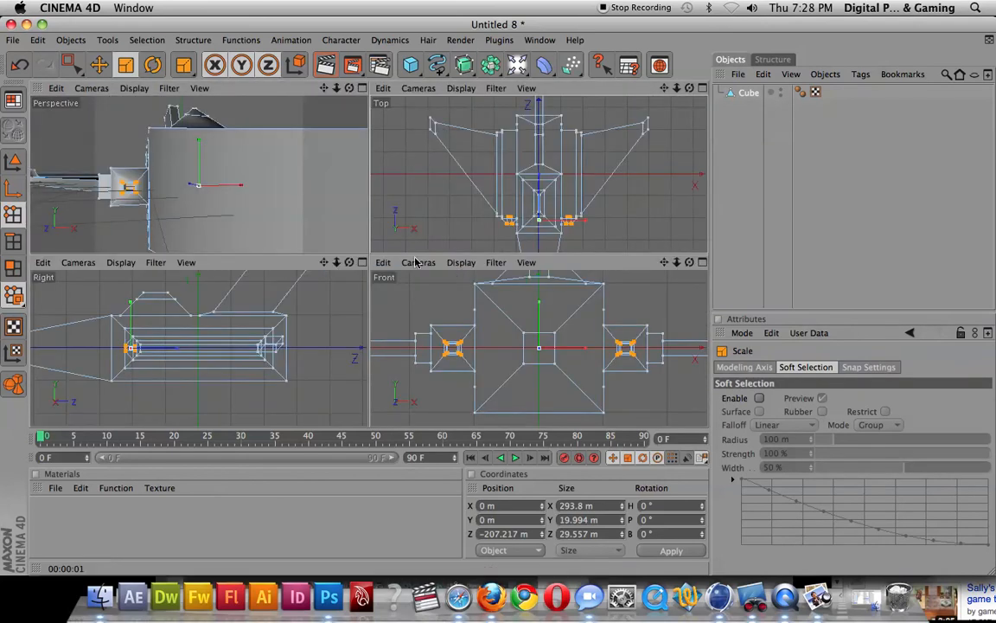
In polygon mode, select the rear end faces of both wing-root blocks and undo the accidental scaling
{"action": "middle_click", "coordinate": [283, 221]}
{"action": "scroll", "coordinate": [283, 221], "scroll_direction": "down", "scroll_amount": 5}
{"action": "left_click_drag", "start_coordinate": [312, 249], "coordinate": [510, 227], "text": "alt"}
{"action": "left_click_drag", "start_coordinate": [239, 245], "coordinate": [195, 252], "text": "alt"}
{"action": "left_click", "coordinate": [343, 236]}
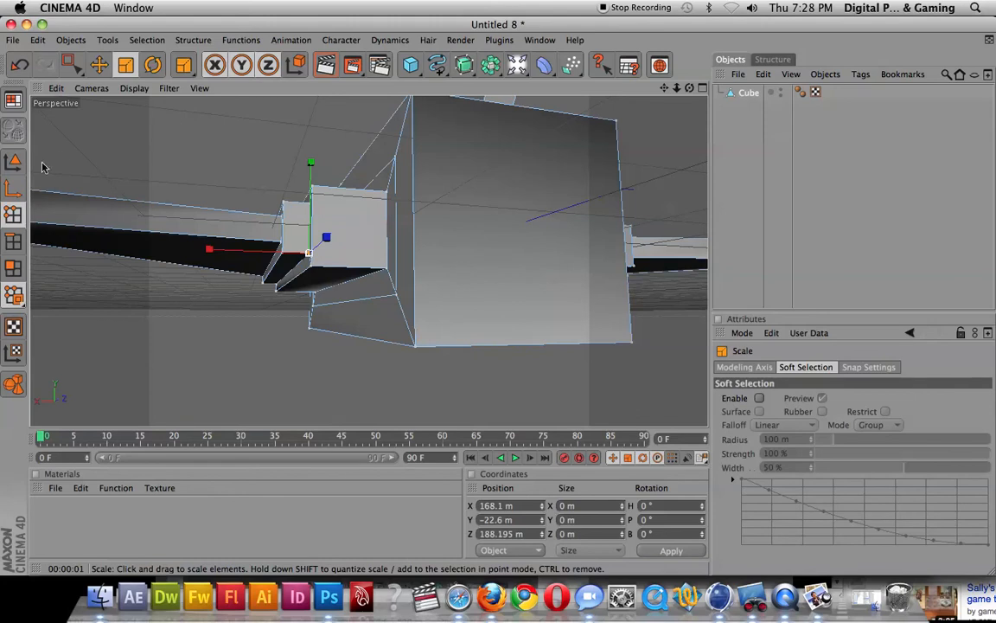
{"action": "left_click", "coordinate": [13, 268]}
{"action": "left_click", "coordinate": [327, 251]}
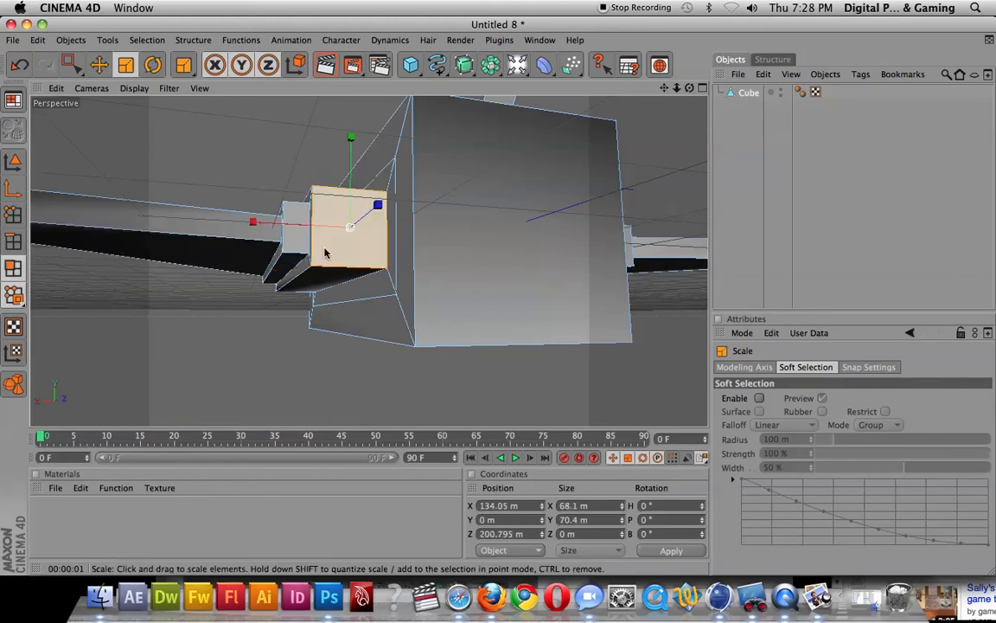
{"action": "left_click_drag", "start_coordinate": [662, 275], "coordinate": [621, 279], "text": "alt"}
{"action": "left_click", "coordinate": [685, 256], "text": "shift"}
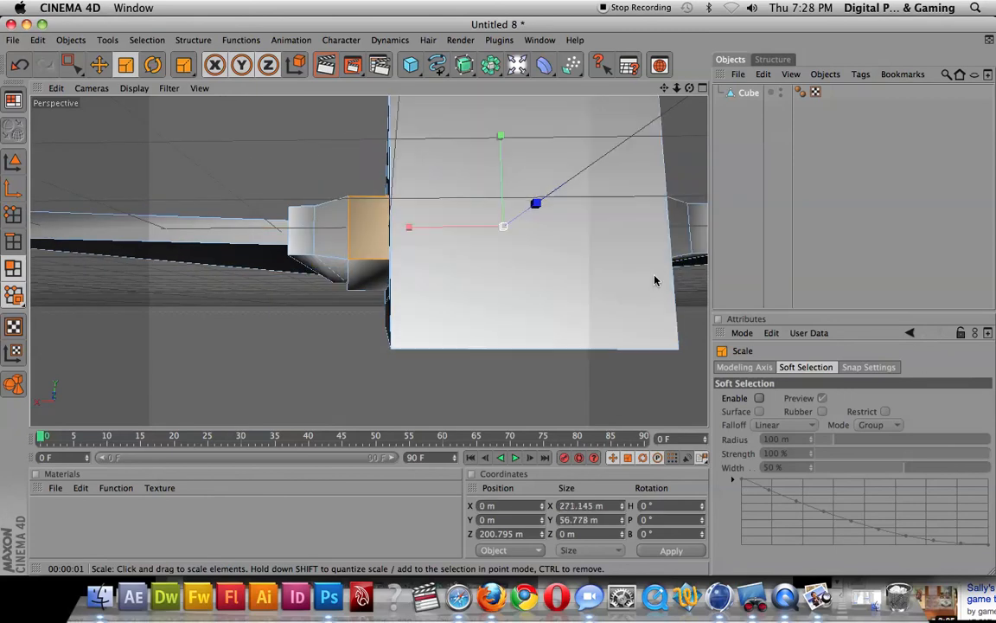
{"action": "key", "text": "super+z"}
{"action": "scroll", "coordinate": [542, 348], "scroll_direction": "down", "scroll_amount": 5}
{"action": "left_click_drag", "start_coordinate": [539, 347], "coordinate": [571, 415], "text": "alt"}
{"action": "left_click_drag", "start_coordinate": [497, 363], "coordinate": [518, 362], "text": "alt"}
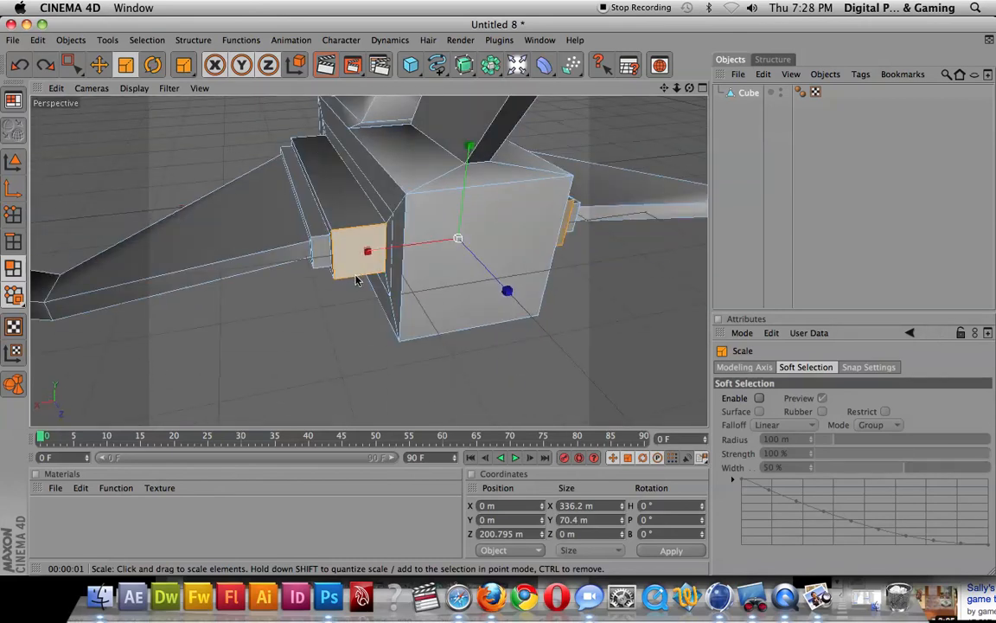
Bevel both selected rear faces with an extrusion and inner offset of about 13.3 m
{"action": "right_click", "coordinate": [356, 310]}
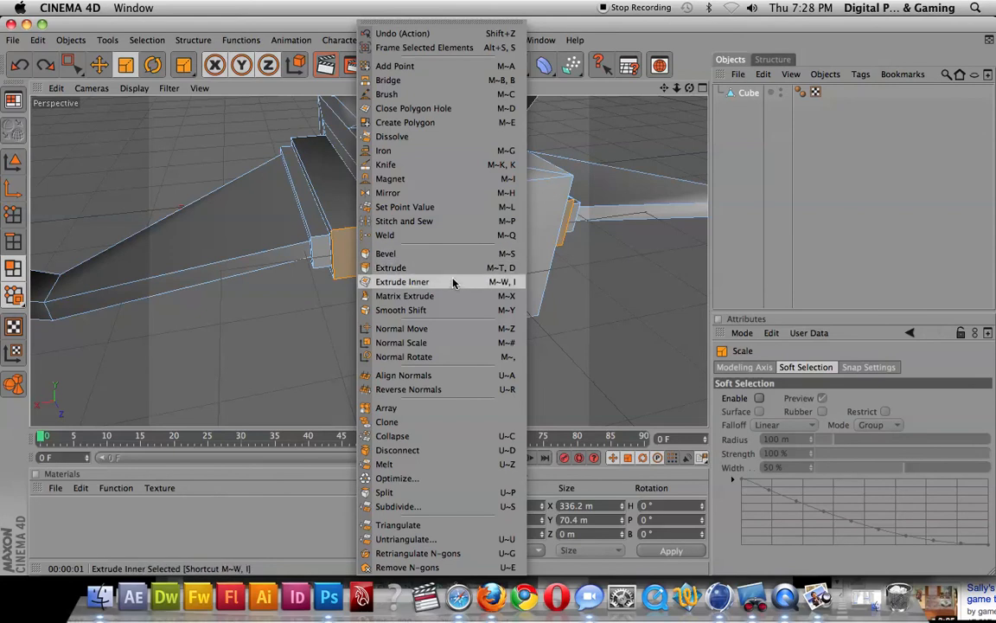
{"action": "left_click", "coordinate": [456, 252]}
{"action": "left_click_drag", "start_coordinate": [455, 253], "coordinate": [469, 253]}
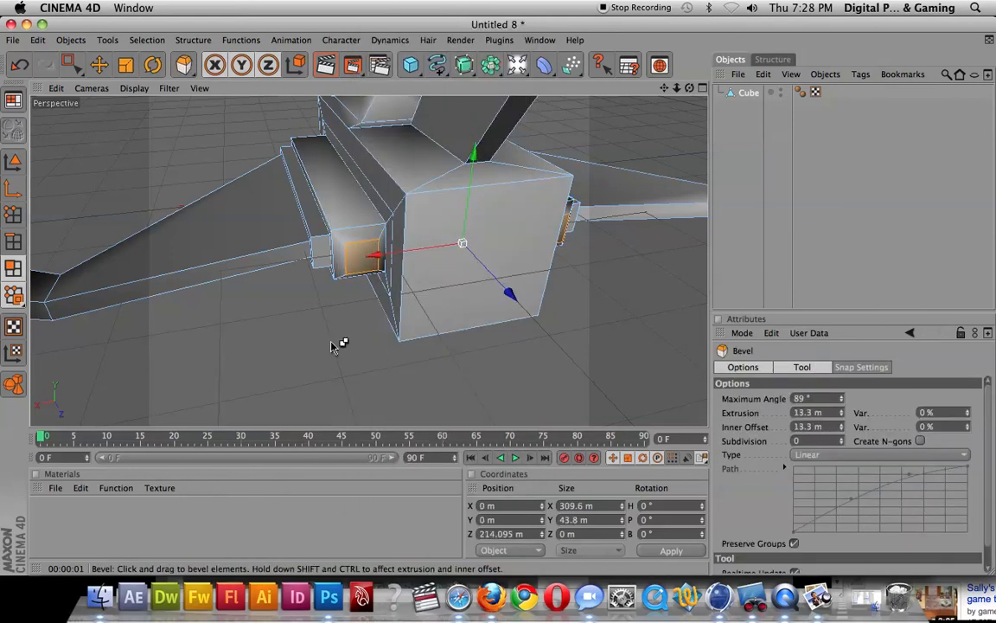
Inset the beveled rear faces by about 10.1 m with Extrude Inner, undoing the first inset attempt
{"action": "right_click", "coordinate": [367, 276]}
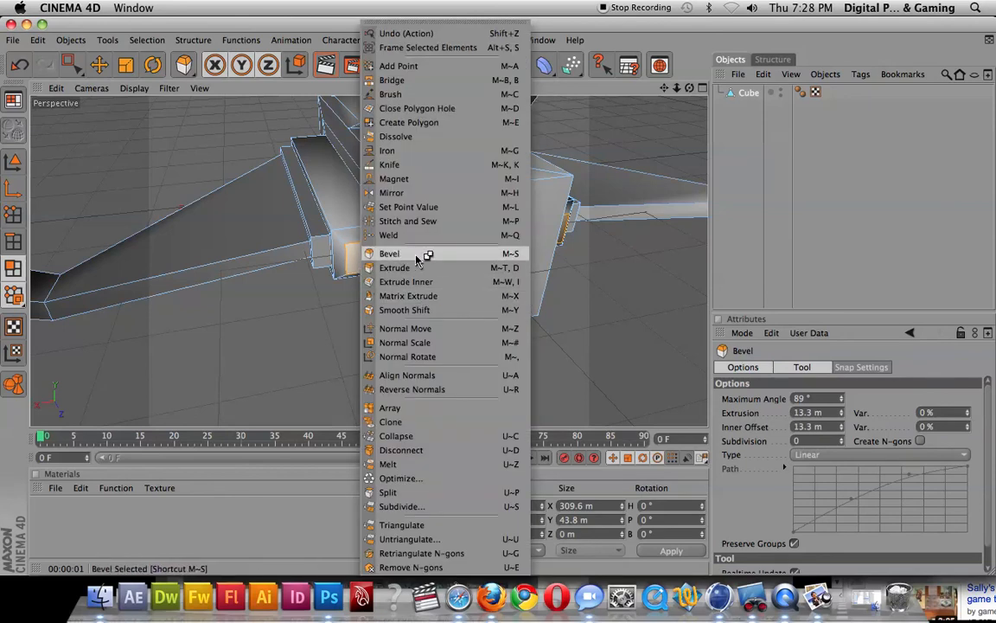
{"action": "left_click", "coordinate": [426, 285]}
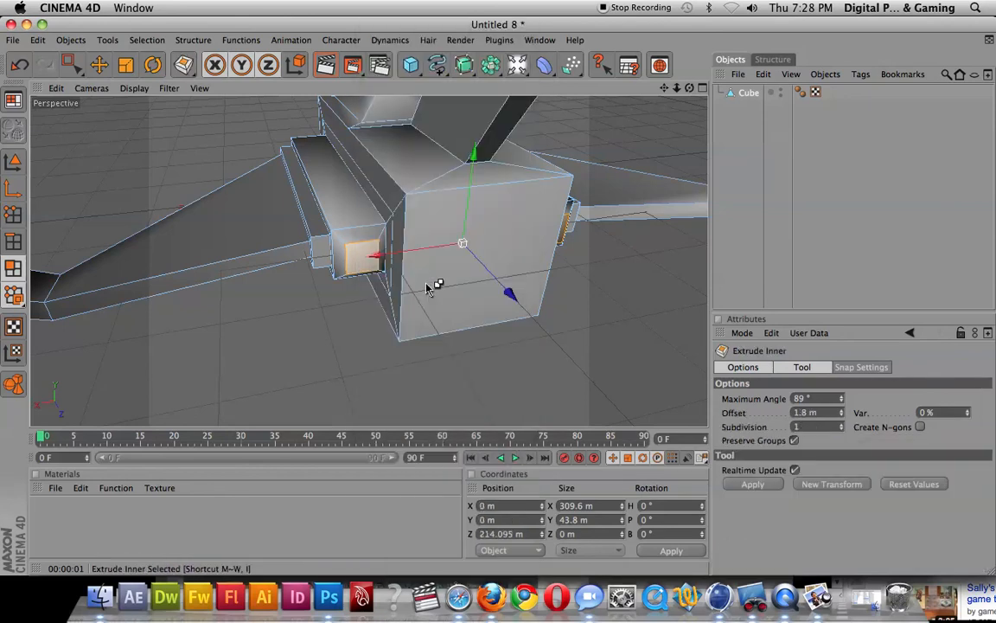
{"action": "left_click_drag", "start_coordinate": [383, 259], "coordinate": [306, 257]}
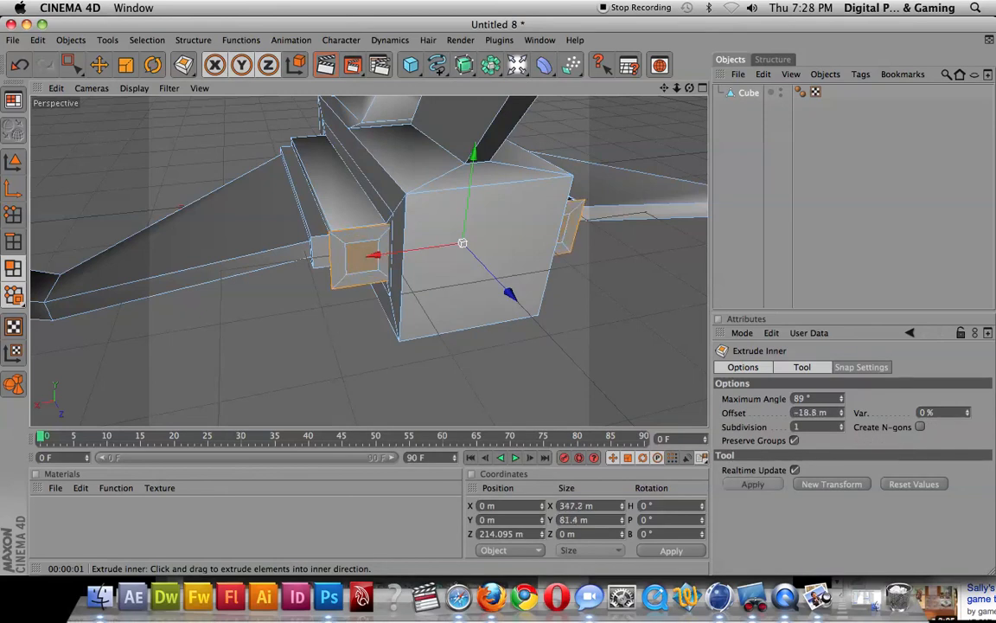
{"action": "left_click_drag", "start_coordinate": [320, 328], "coordinate": [536, 337], "text": "alt"}
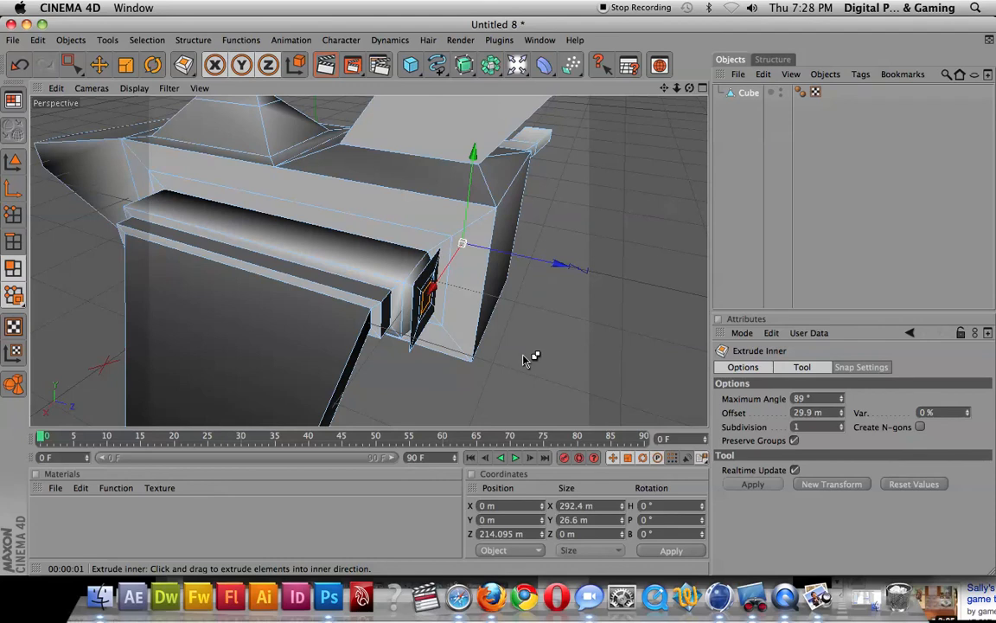
{"action": "key", "text": "super+z"}
{"action": "left_click_drag", "start_coordinate": [571, 358], "coordinate": [573, 327]}
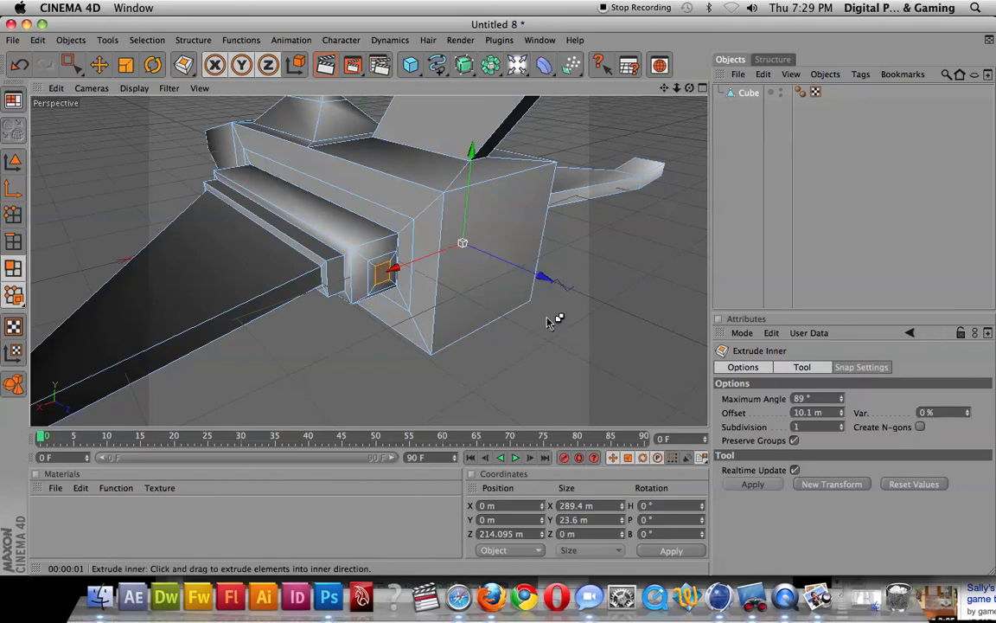
Push the inset faces into the wing-root blocks along Z to form recessed rear openings
{"action": "right_click", "coordinate": [550, 297]}
{"action": "left_click", "coordinate": [624, 283]}
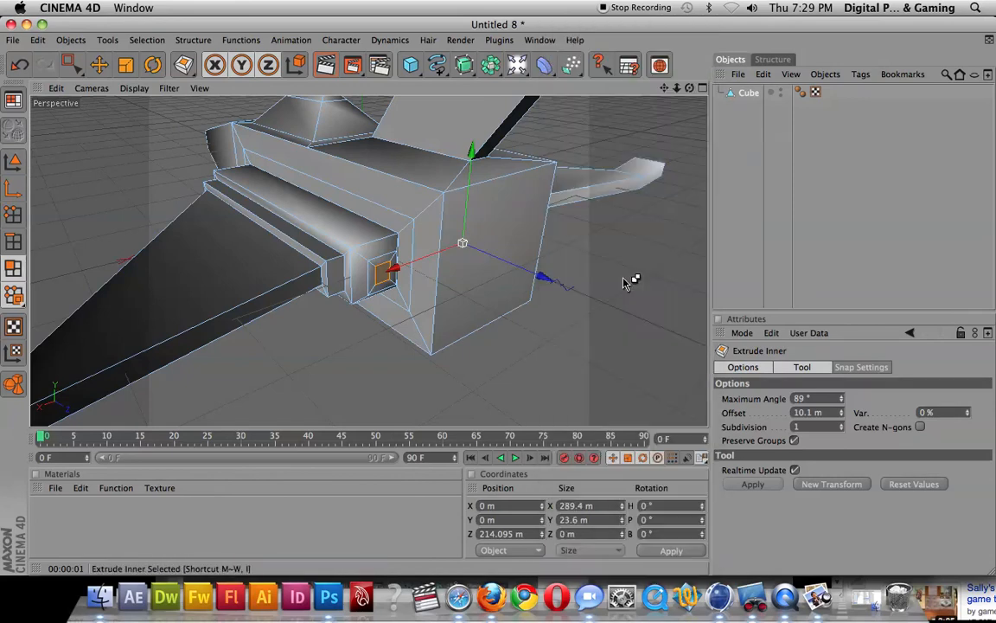
{"action": "left_click_drag", "start_coordinate": [542, 278], "coordinate": [579, 311]}
Select the large square rear face of the ship's body
{"action": "left_click", "coordinate": [418, 304]}
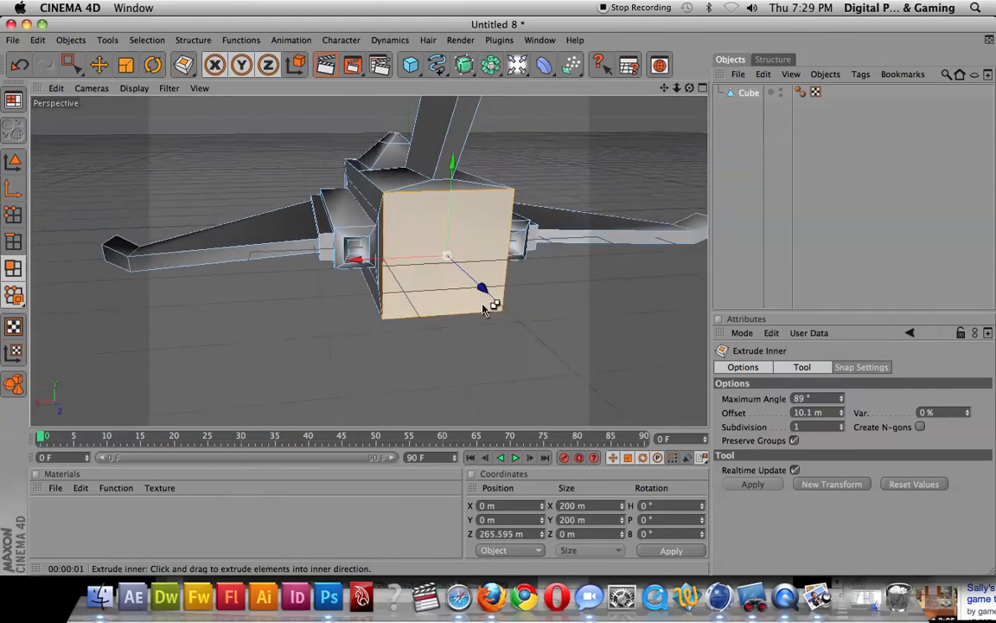